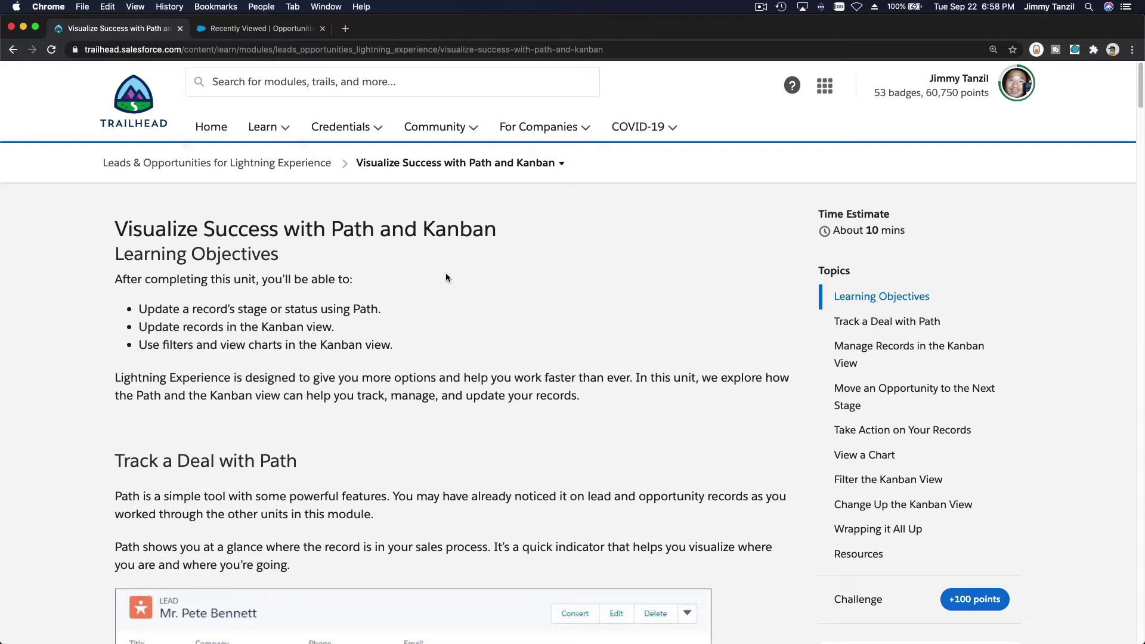
# Step: Scroll the Visualize Success with Path and Kanban unit down to its Track a Deal with Path section
pyautogui.scroll(-1, 446, 277)
pyautogui.scroll(-4, 446, 278)
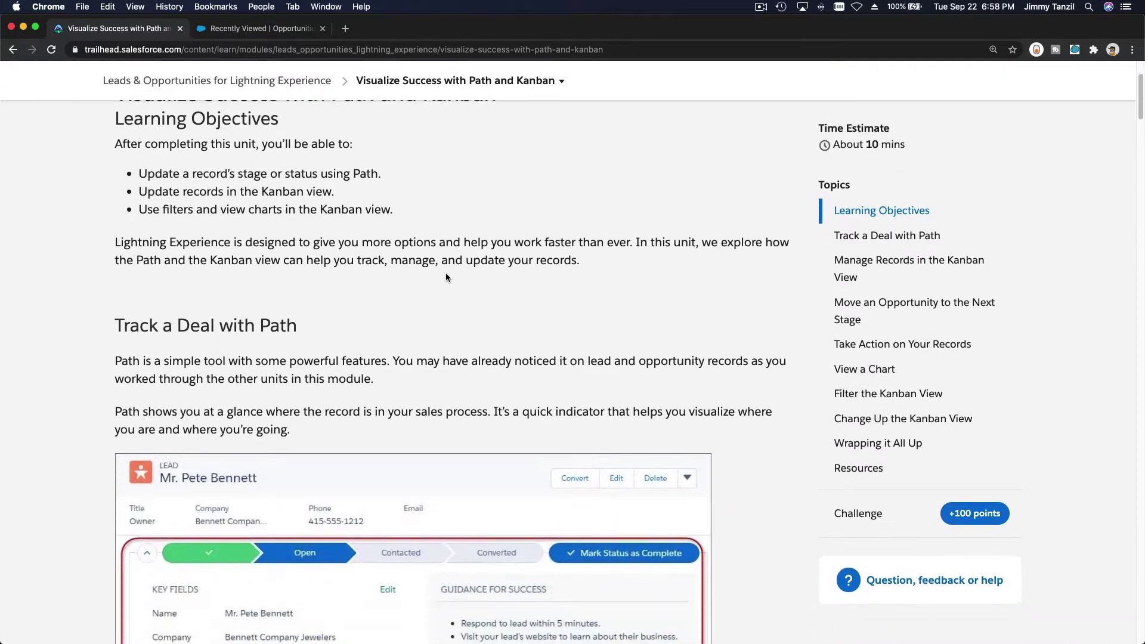
pyautogui.scroll(-3, 445, 278)
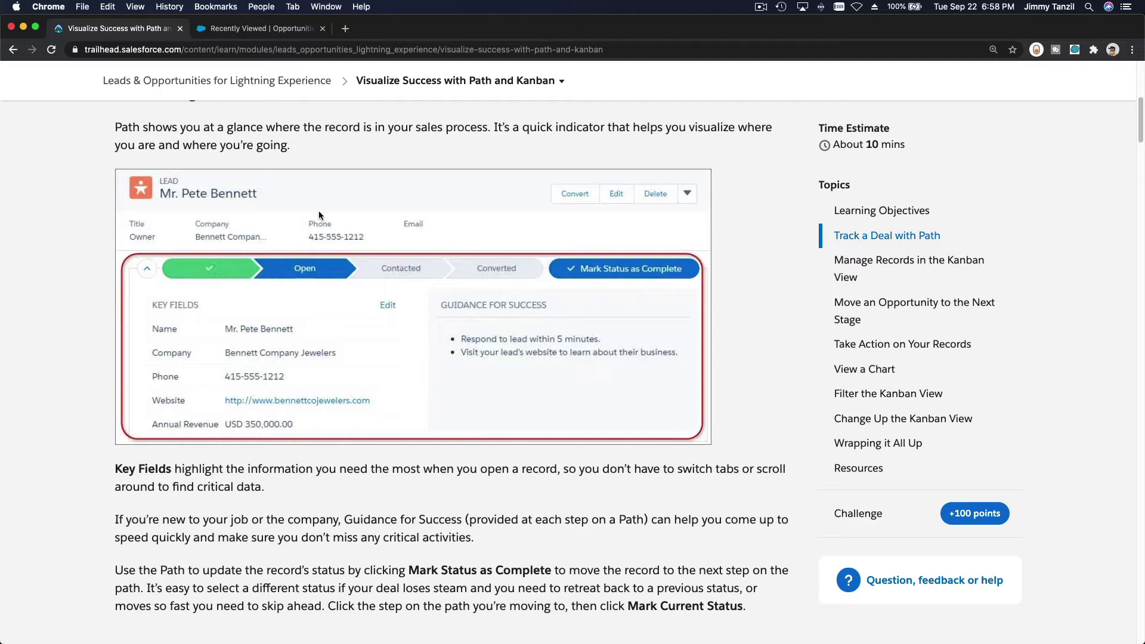
# Step: Open Get Cloudy - 50 Custom Sneakers and mark Negotiation/Review as its current stage on the path
pyautogui.click(251, 30)
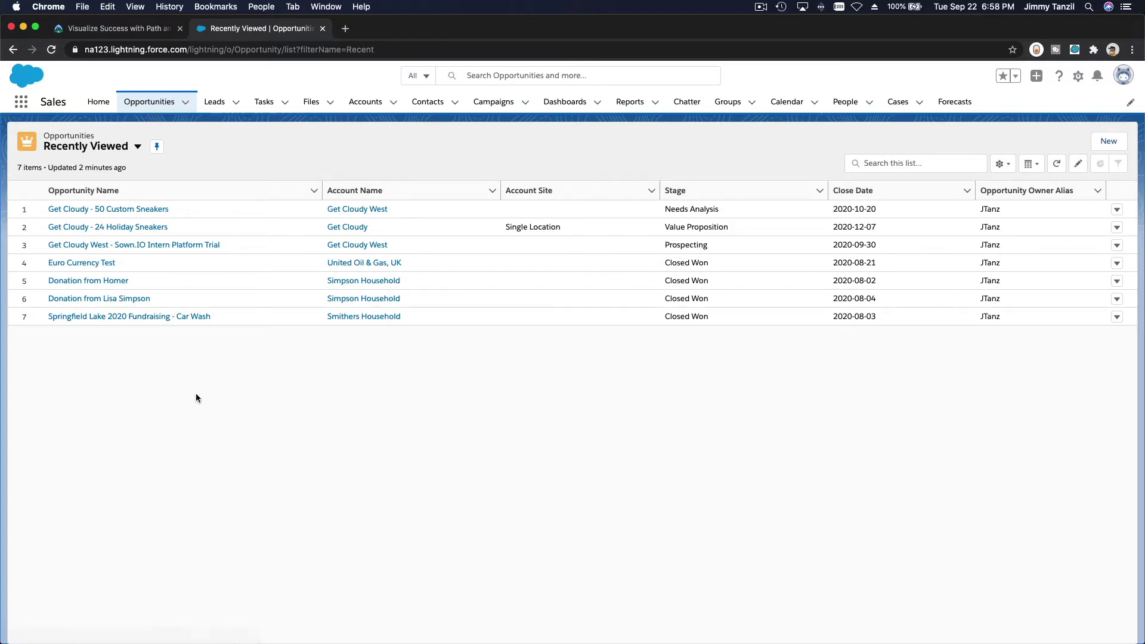
pyautogui.click(156, 210)
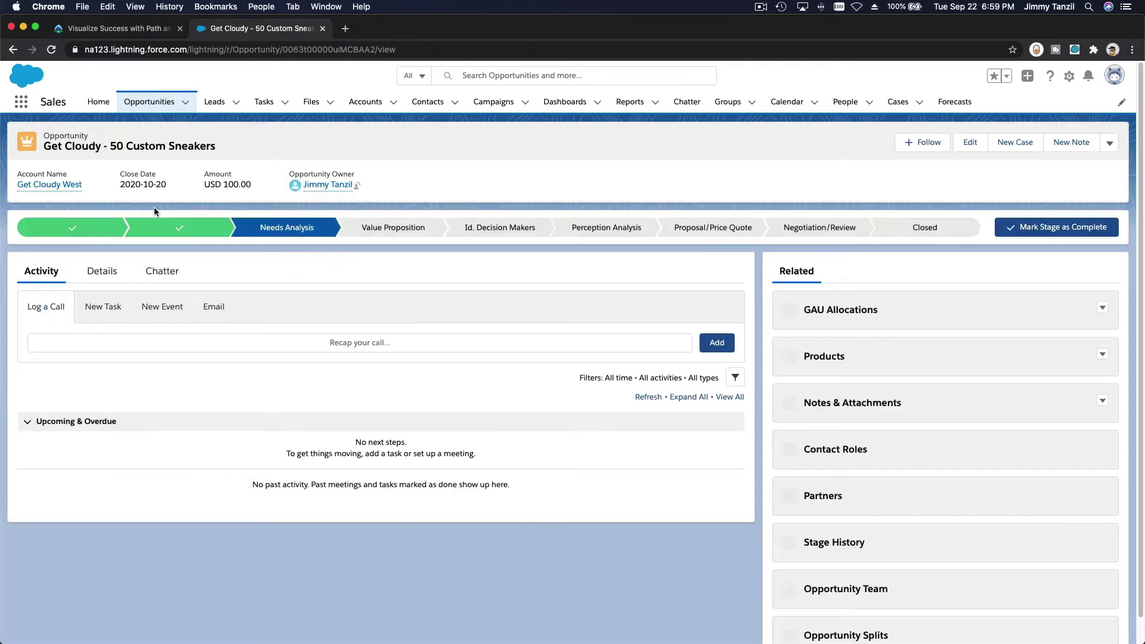
pyautogui.moveTo(299, 237)
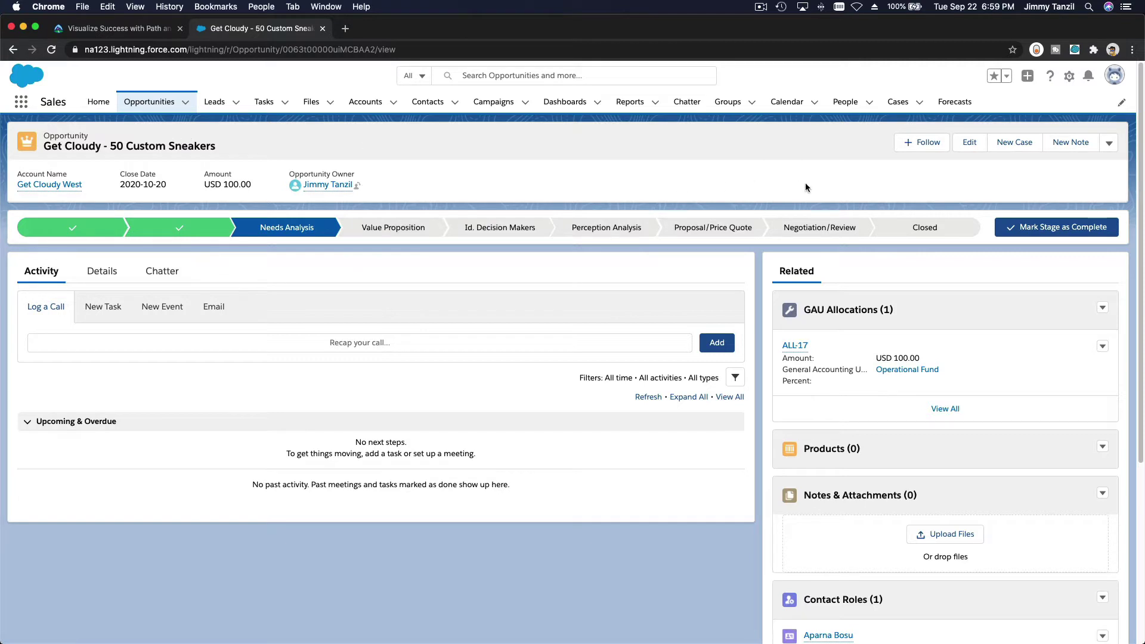
pyautogui.click(823, 230)
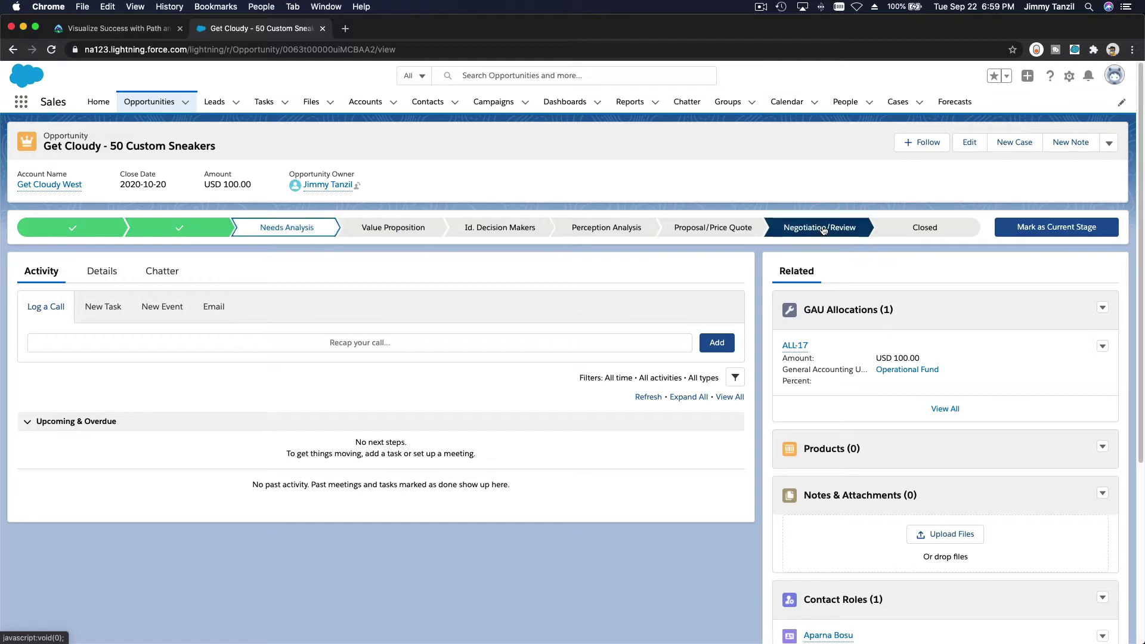
pyautogui.click(1067, 228)
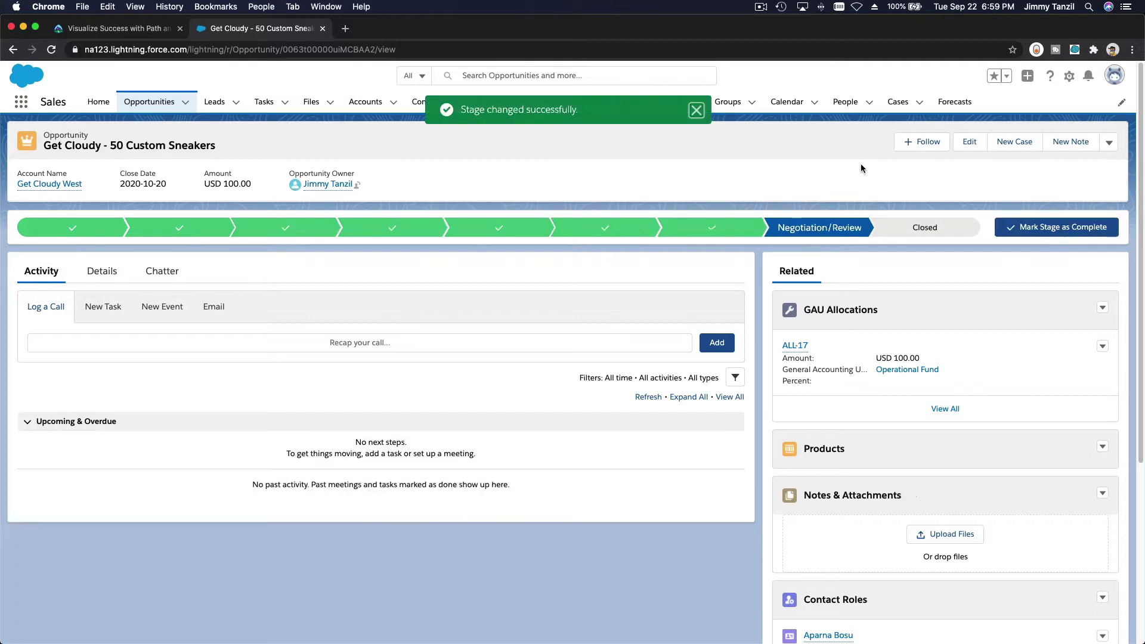
pyautogui.click(696, 110)
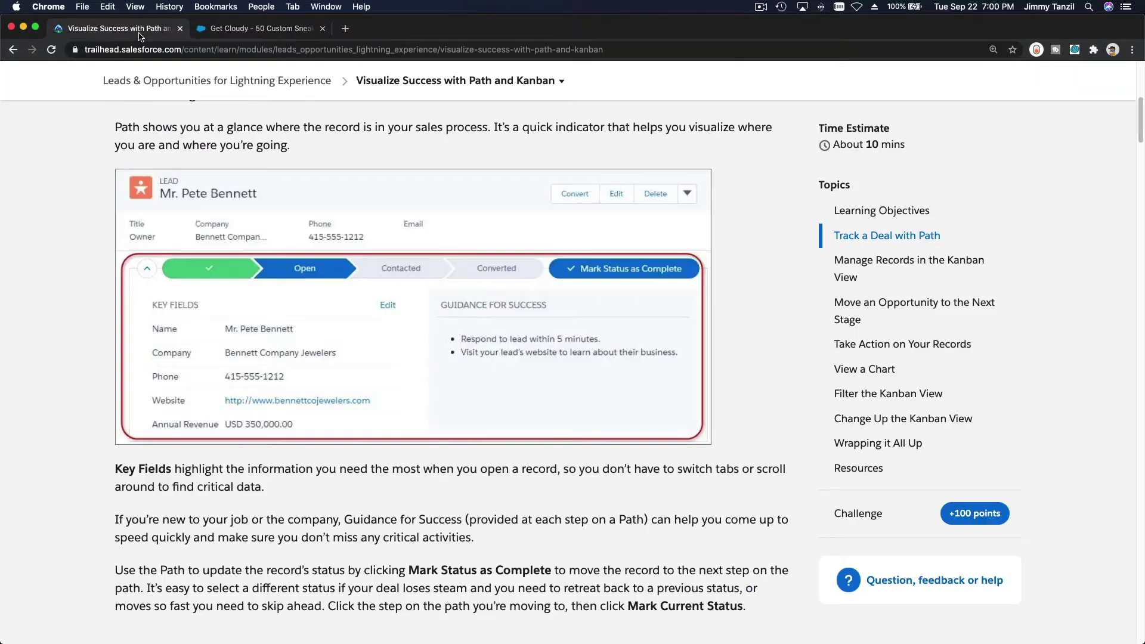
# Step: Scroll the Trailhead unit to Manage Records in the Kanban View, then return to the Salesforce record
pyautogui.click(142, 31)
pyautogui.scroll(-10, 753, 336)
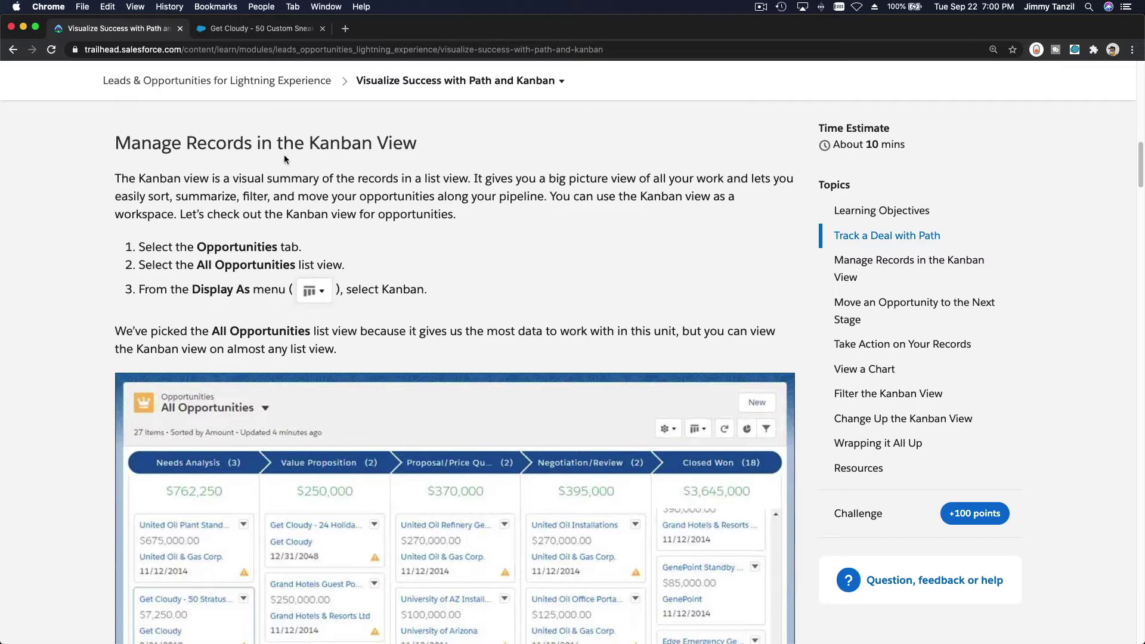
pyautogui.scroll(-1, 284, 155)
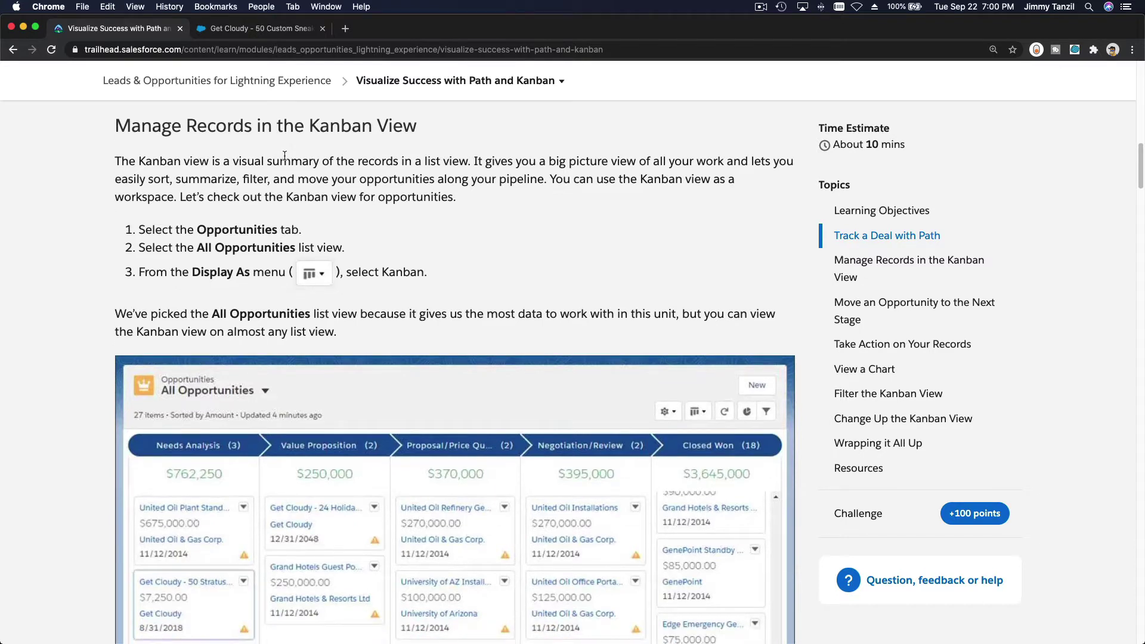
pyautogui.scroll(-1, 309, 172)
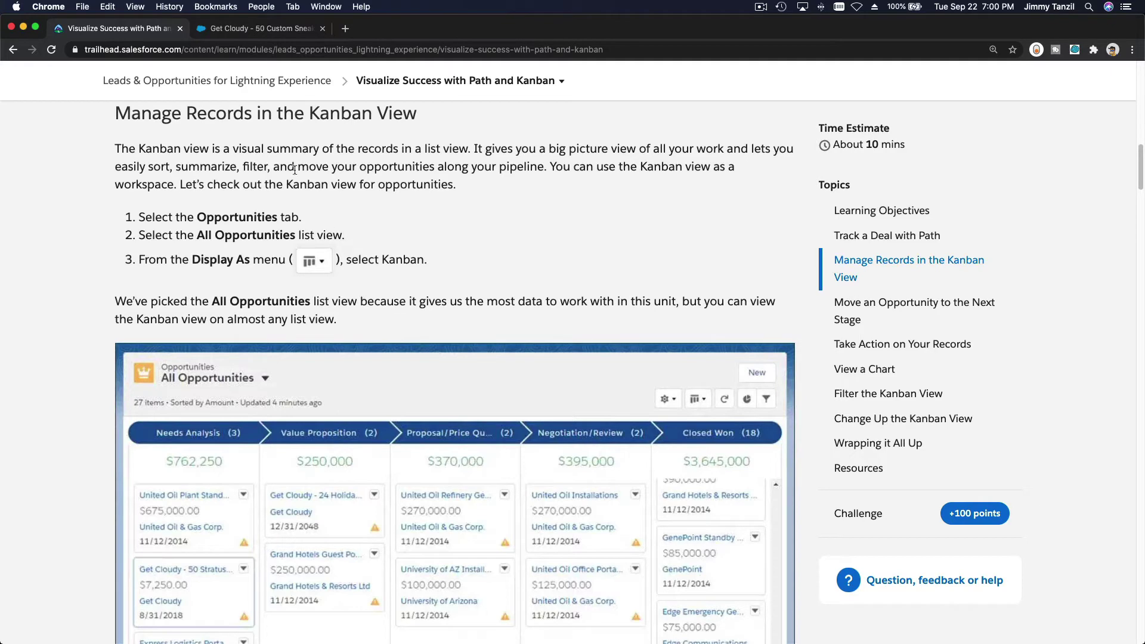
pyautogui.click(263, 31)
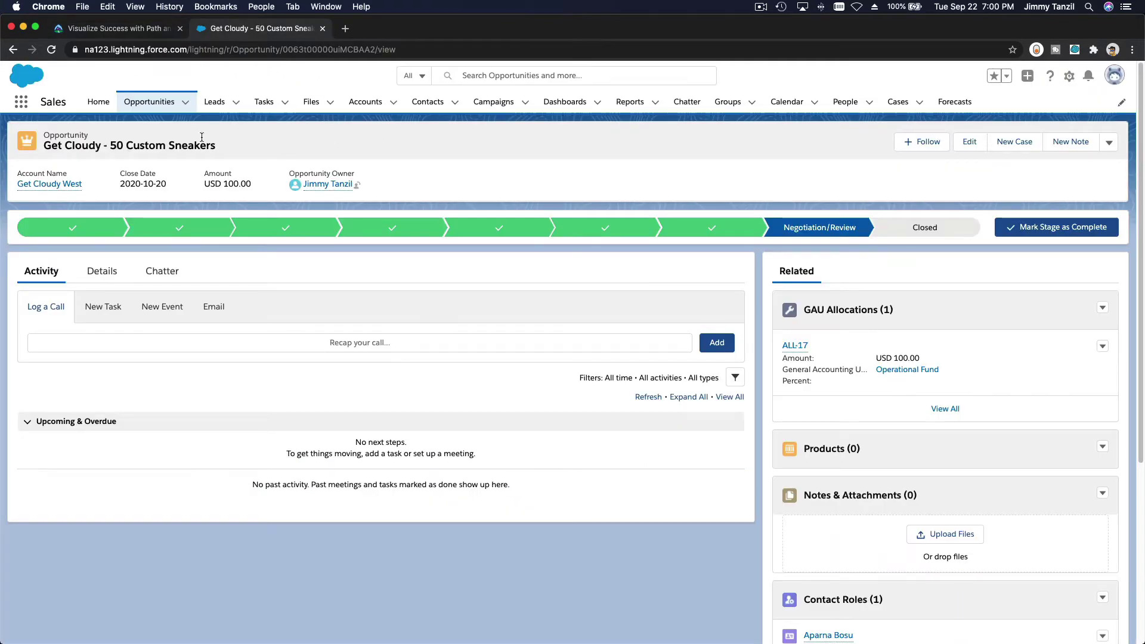
# Step: Open Opportunities and switch to the All Opportunities list view
pyautogui.click(150, 102)
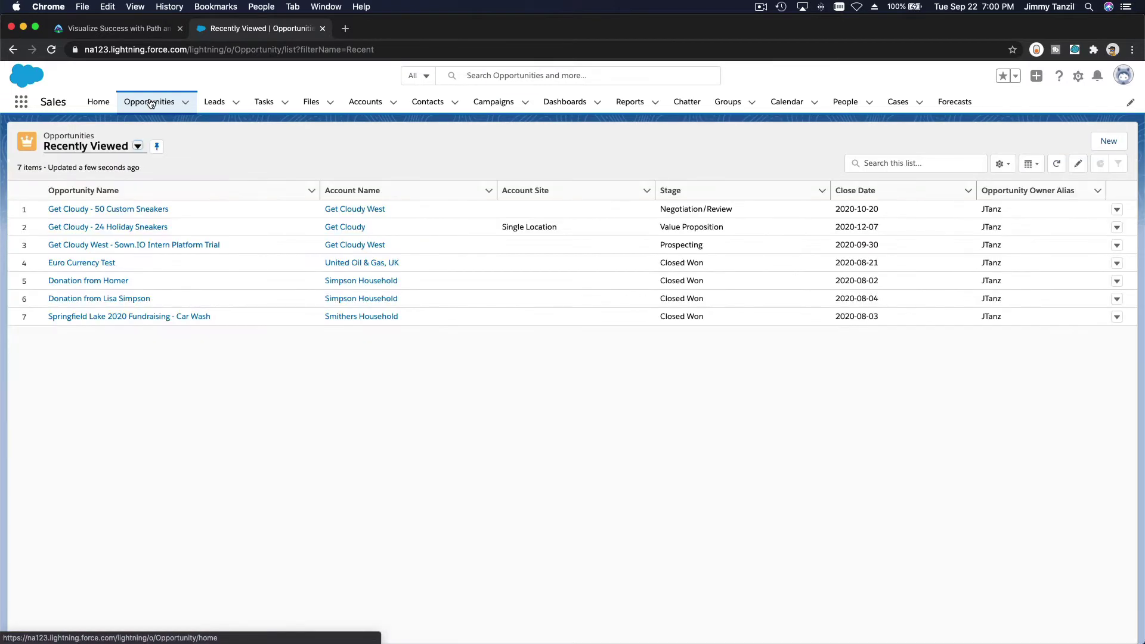
pyautogui.click(94, 152)
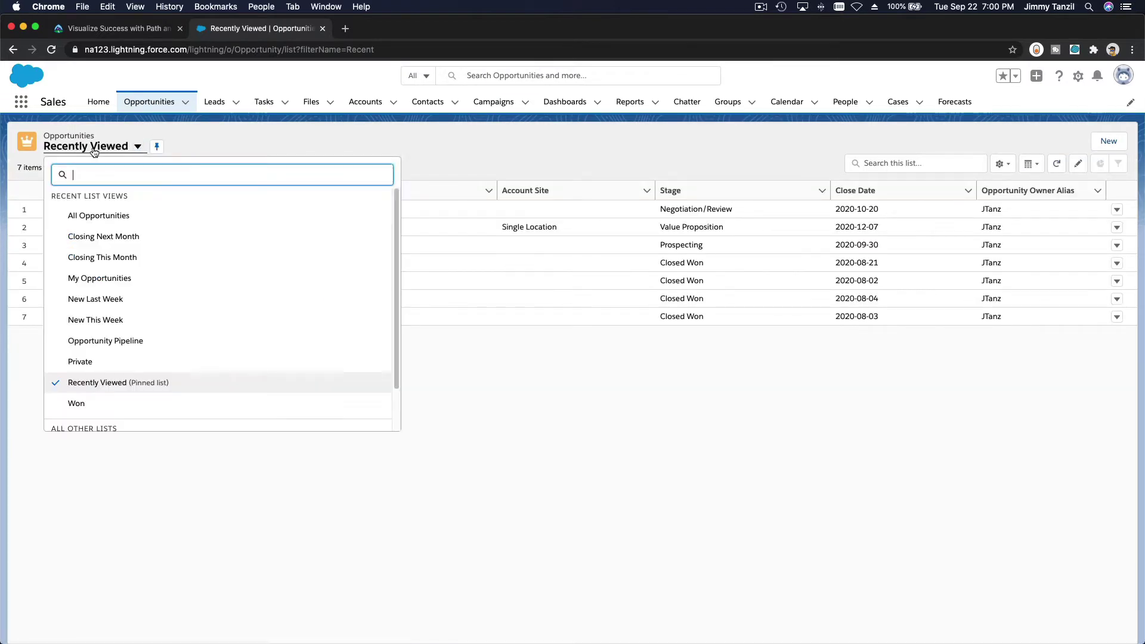
pyautogui.click(113, 218)
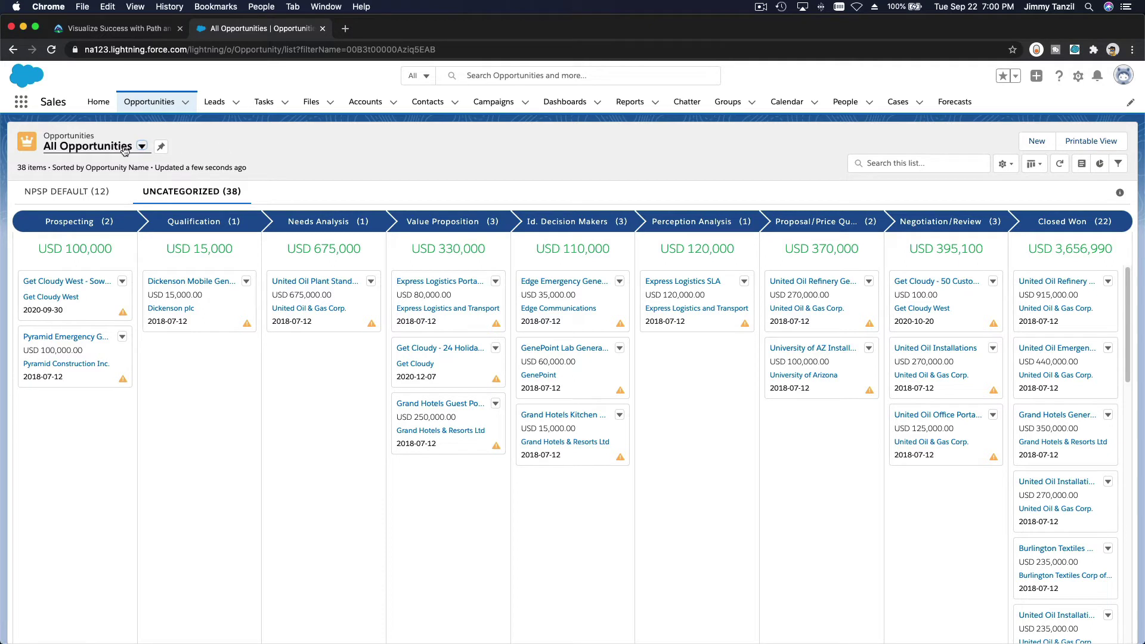
# Step: Try the Closing Next Month and Recently Viewed list views, then return to All Opportunities
pyautogui.click(103, 149)
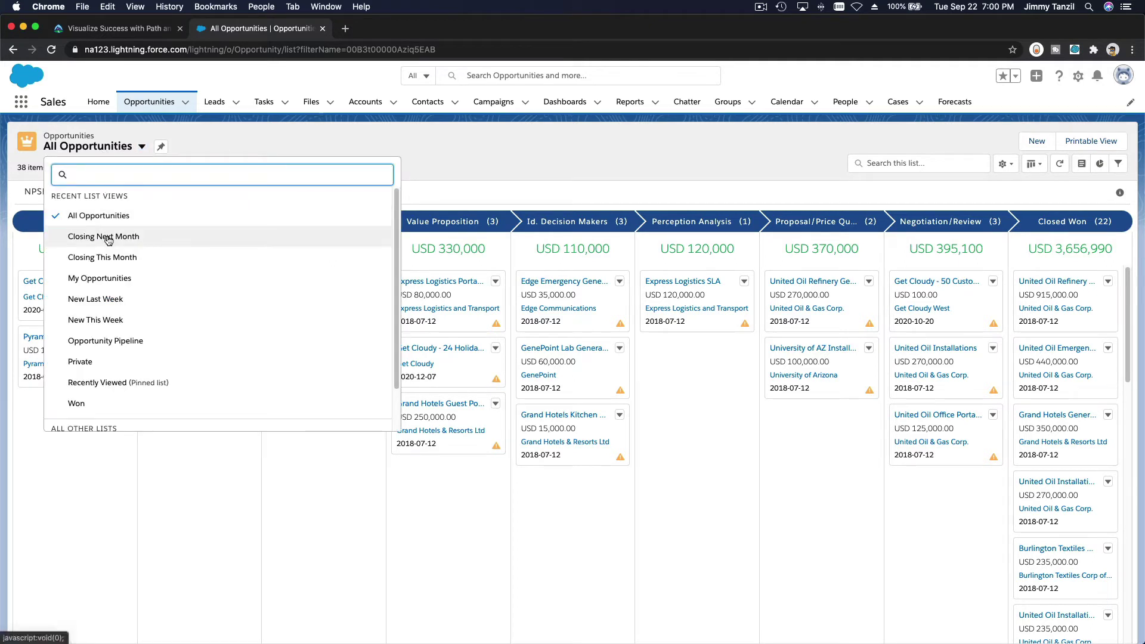
pyautogui.click(198, 132)
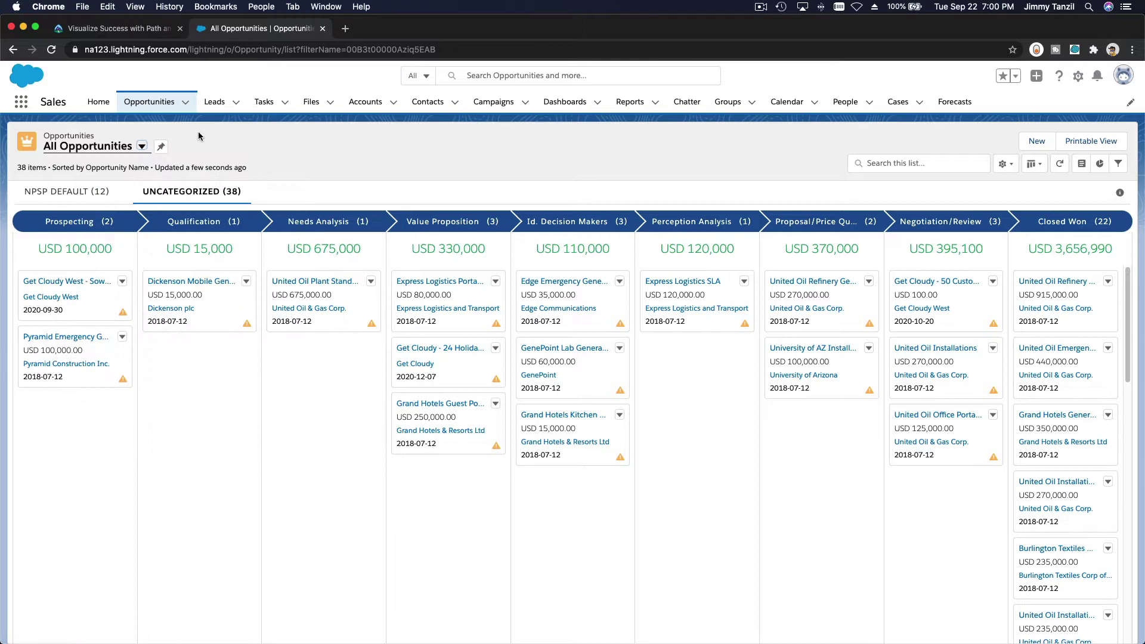
pyautogui.click(129, 149)
pyautogui.click(139, 243)
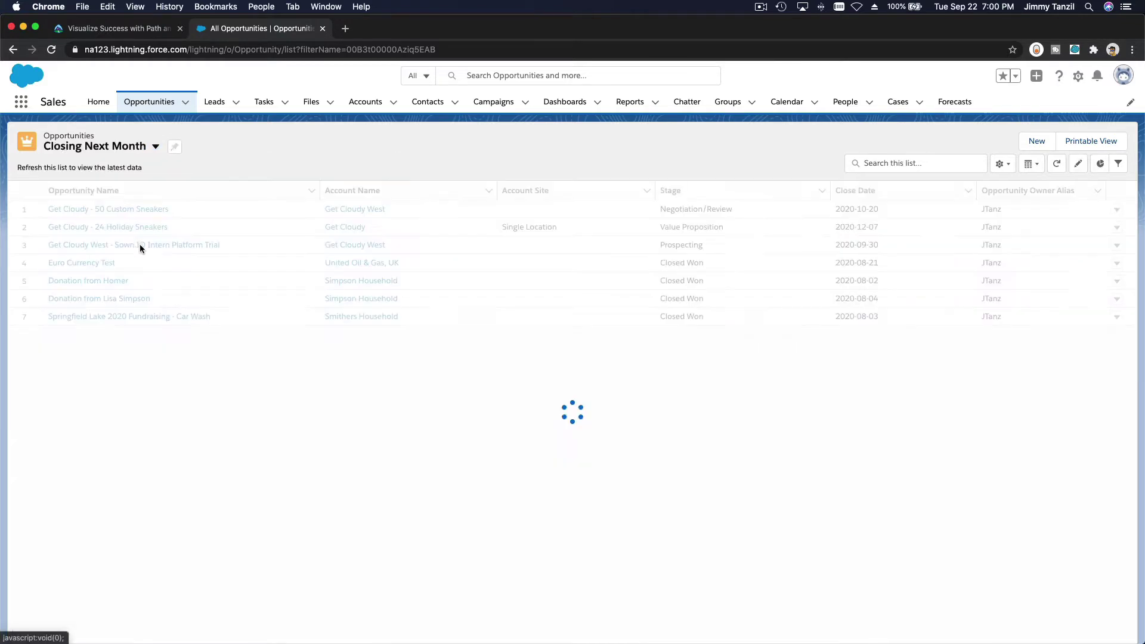
pyautogui.click(143, 153)
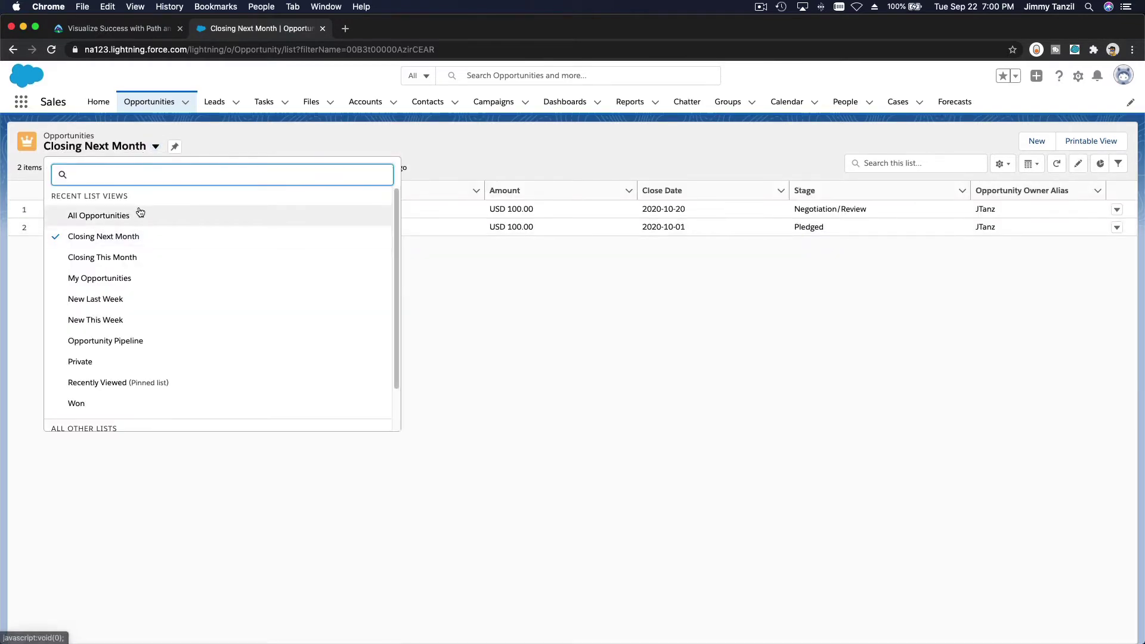
pyautogui.click(145, 375)
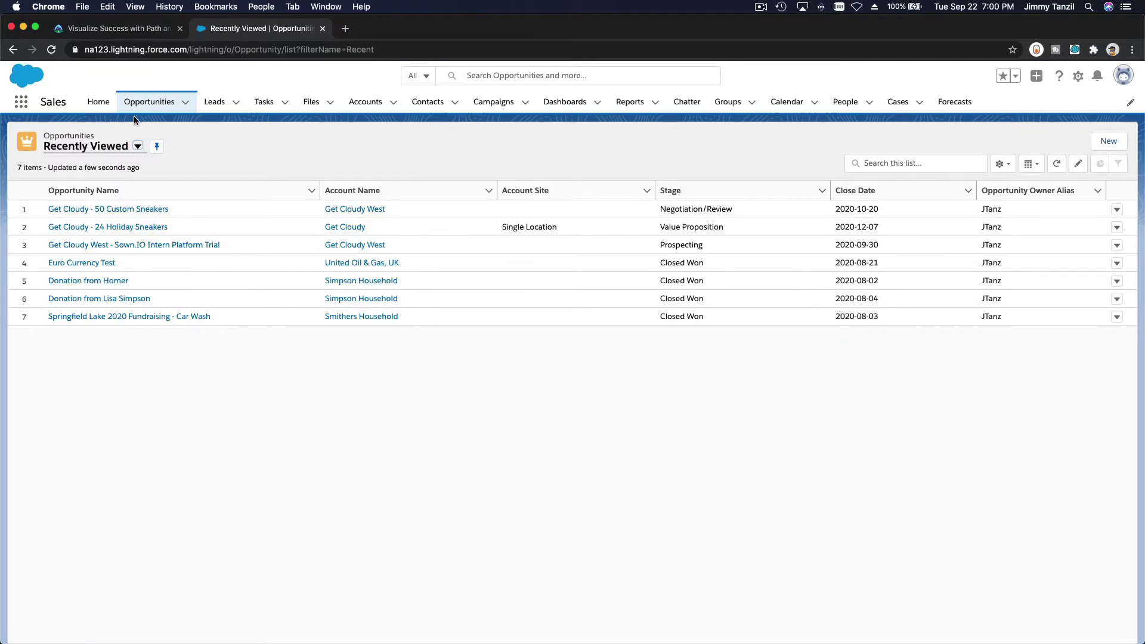
pyautogui.click(124, 150)
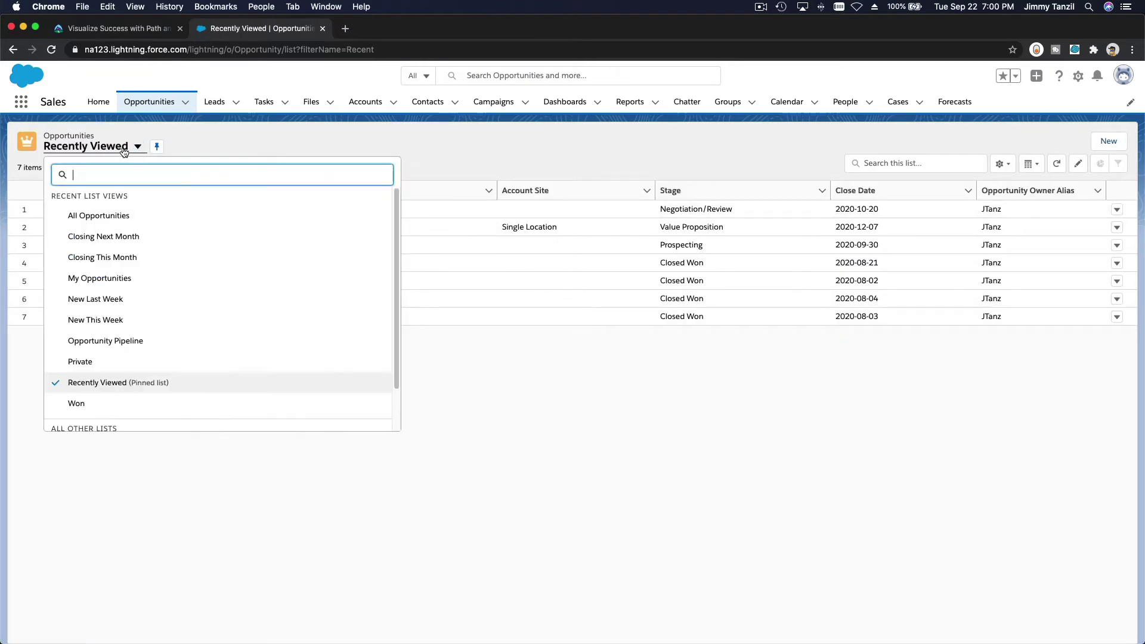
pyautogui.click(140, 218)
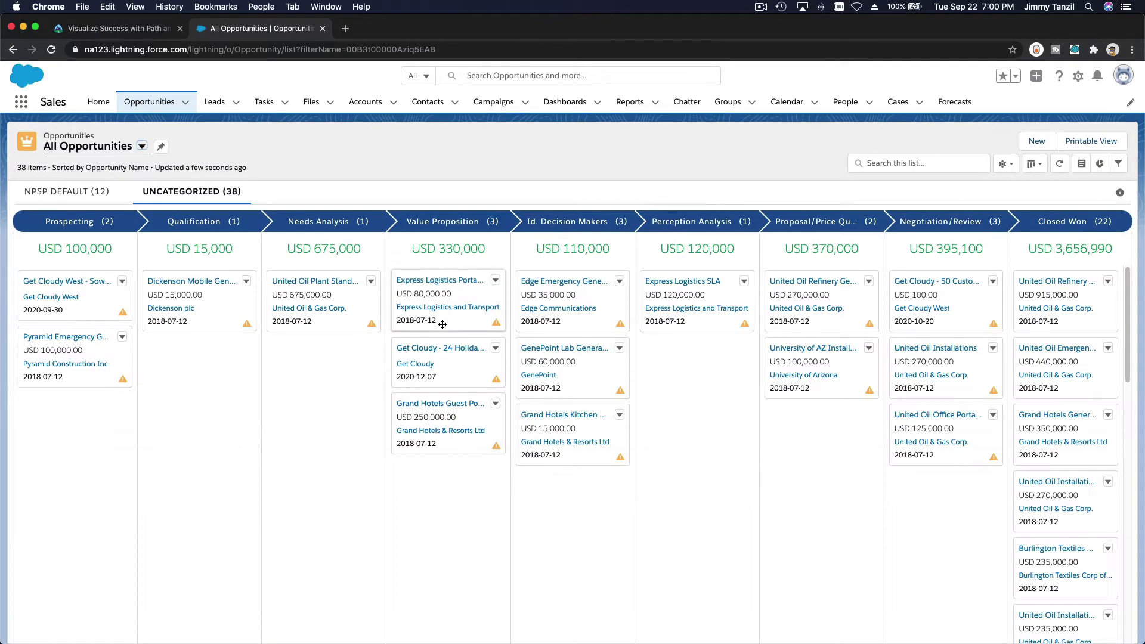
pyautogui.click(1035, 164)
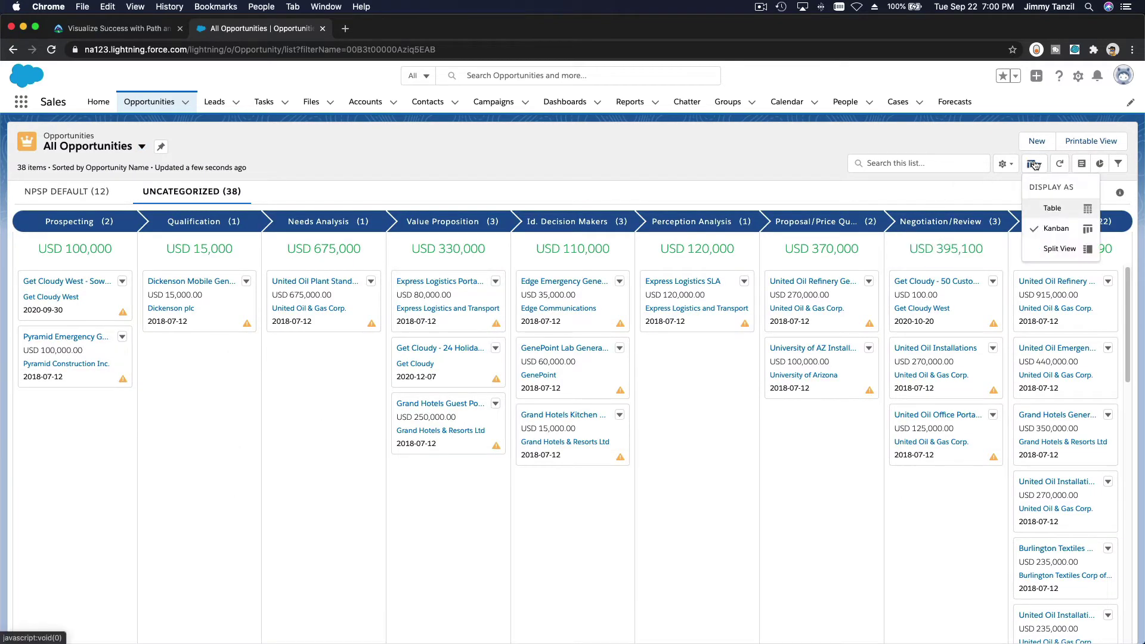
pyautogui.click(1047, 208)
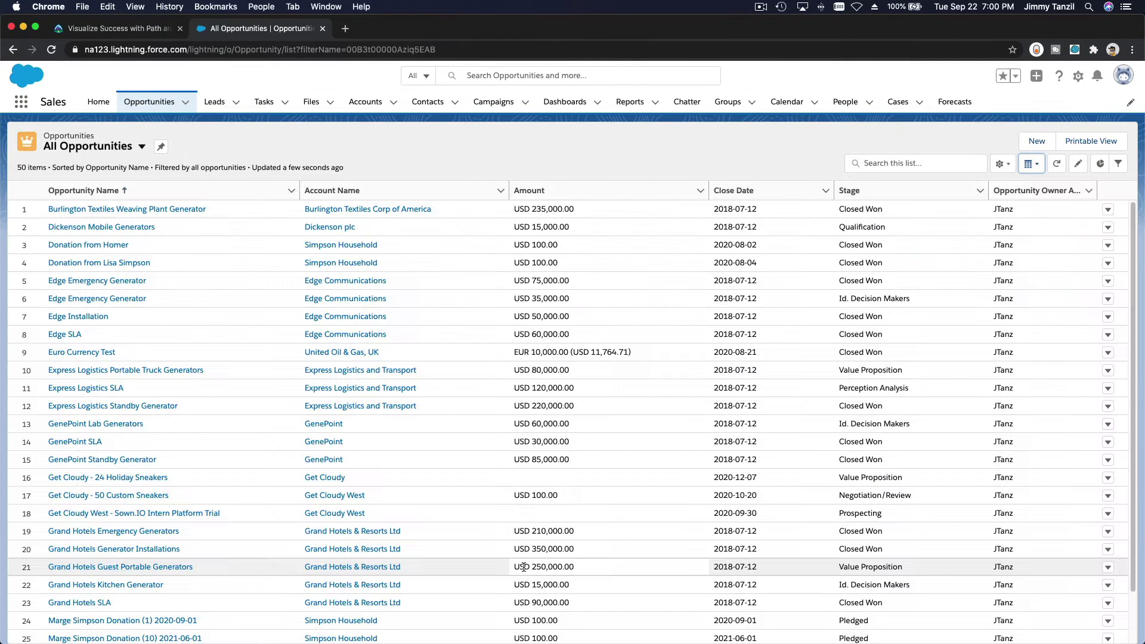
pyautogui.click(1033, 173)
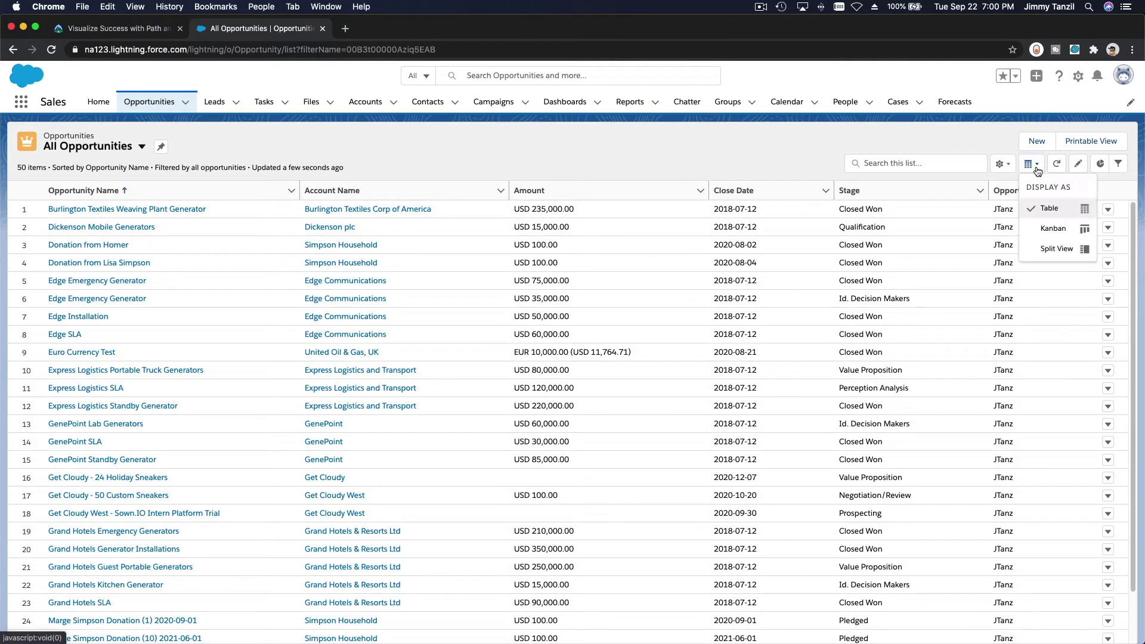
pyautogui.click(1053, 229)
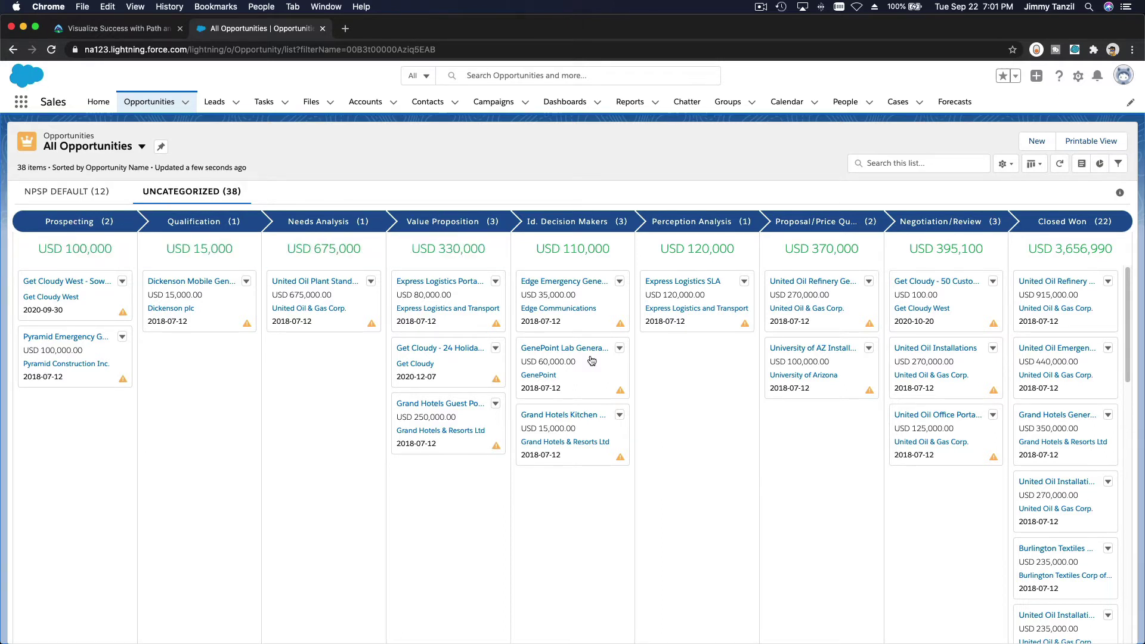
# Step: Move Dickenson Mobile Generators to Needs Analysis and save Grand Hotels Kitchen Generator at stage Qualification
pyautogui.moveTo(621, 390)
pyautogui.moveTo(197, 297); pyautogui.dragTo(330, 354)
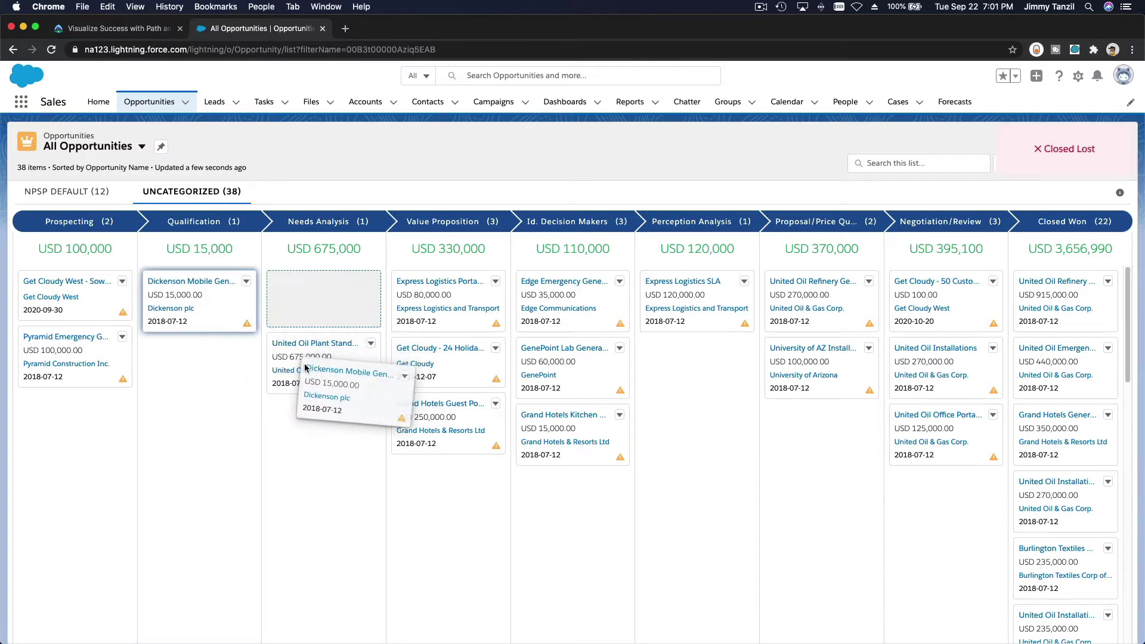
pyautogui.moveTo(305, 367); pyautogui.dragTo(335, 493)
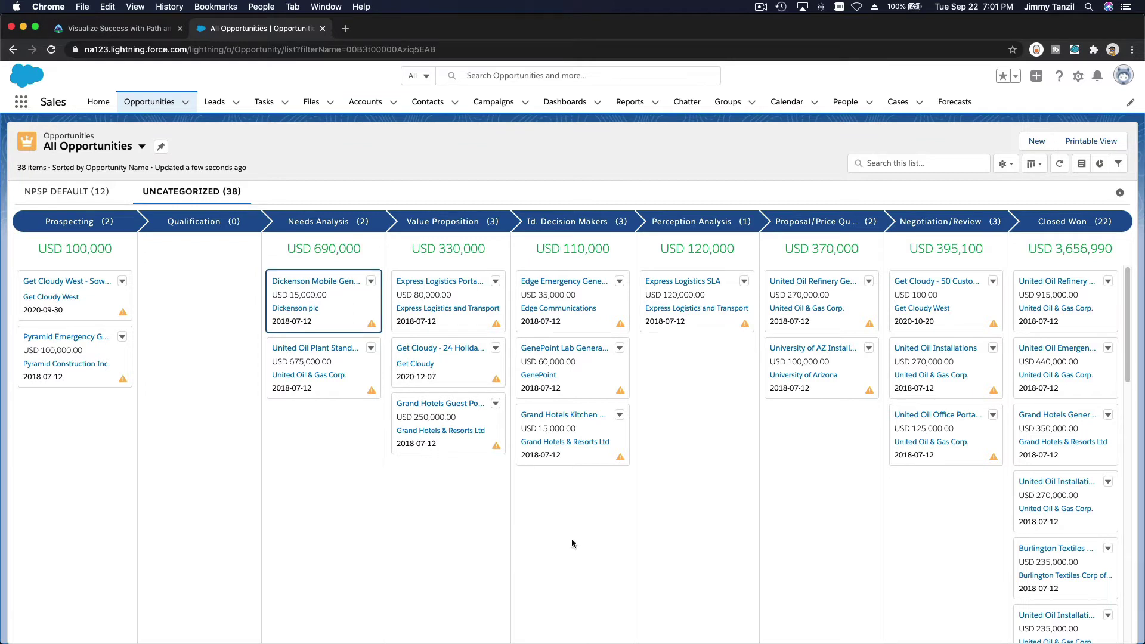
pyautogui.click(620, 414)
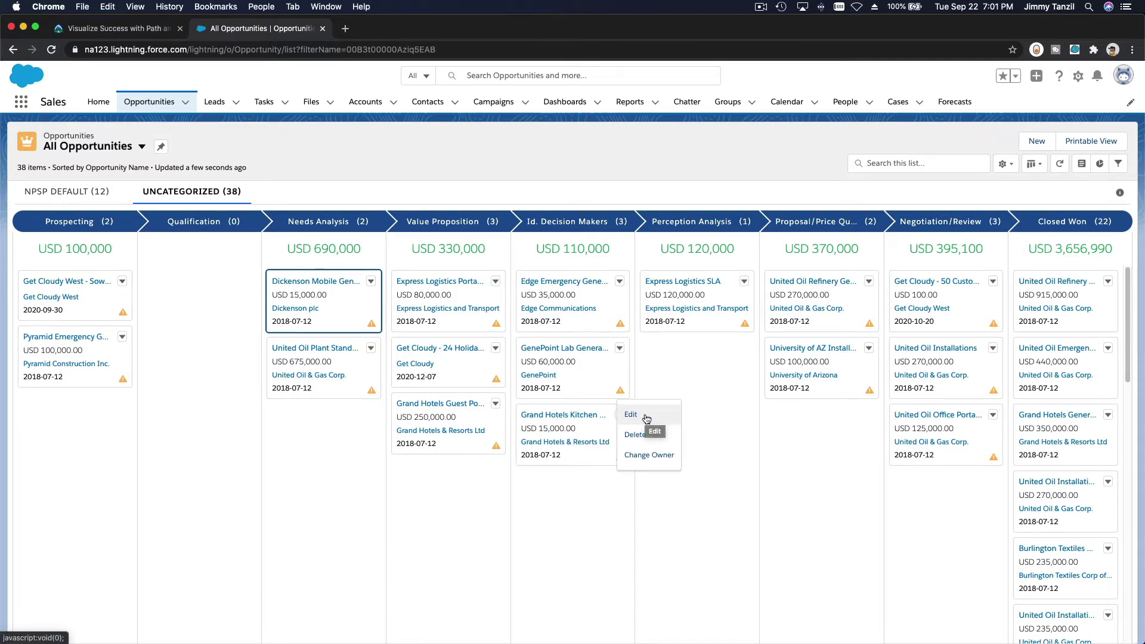
pyautogui.click(646, 415)
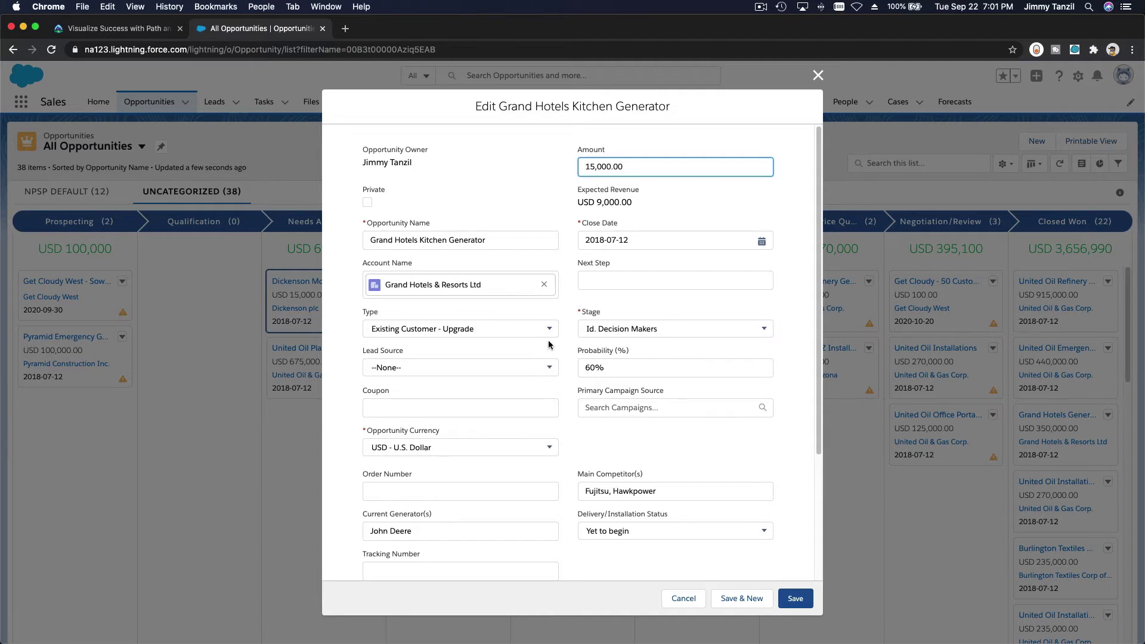
pyautogui.click(647, 334)
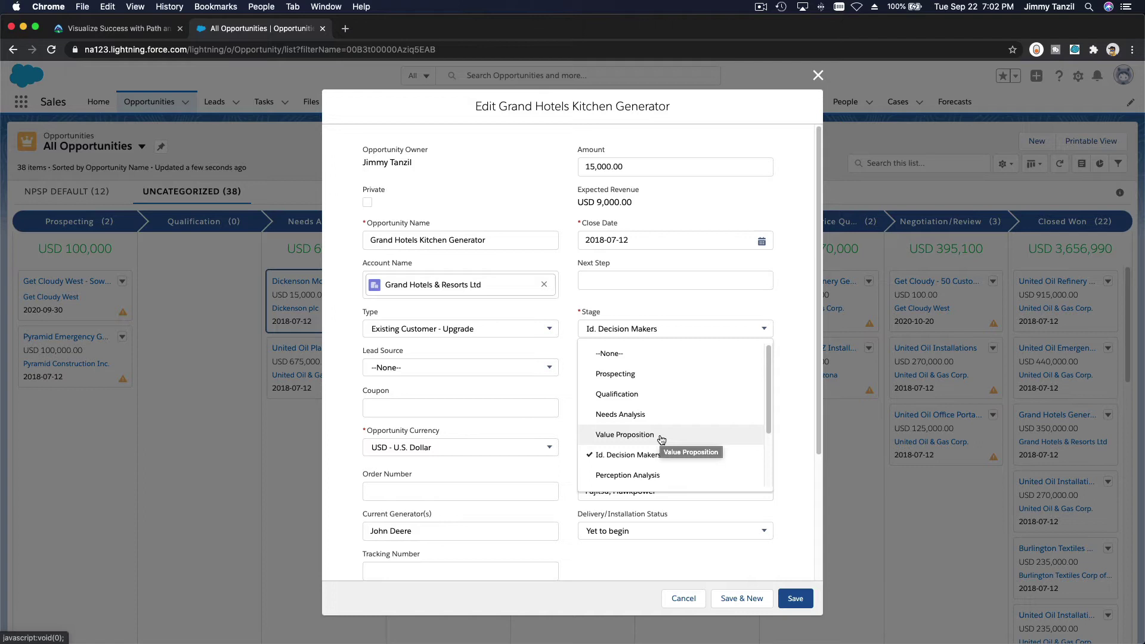
pyautogui.click(659, 401)
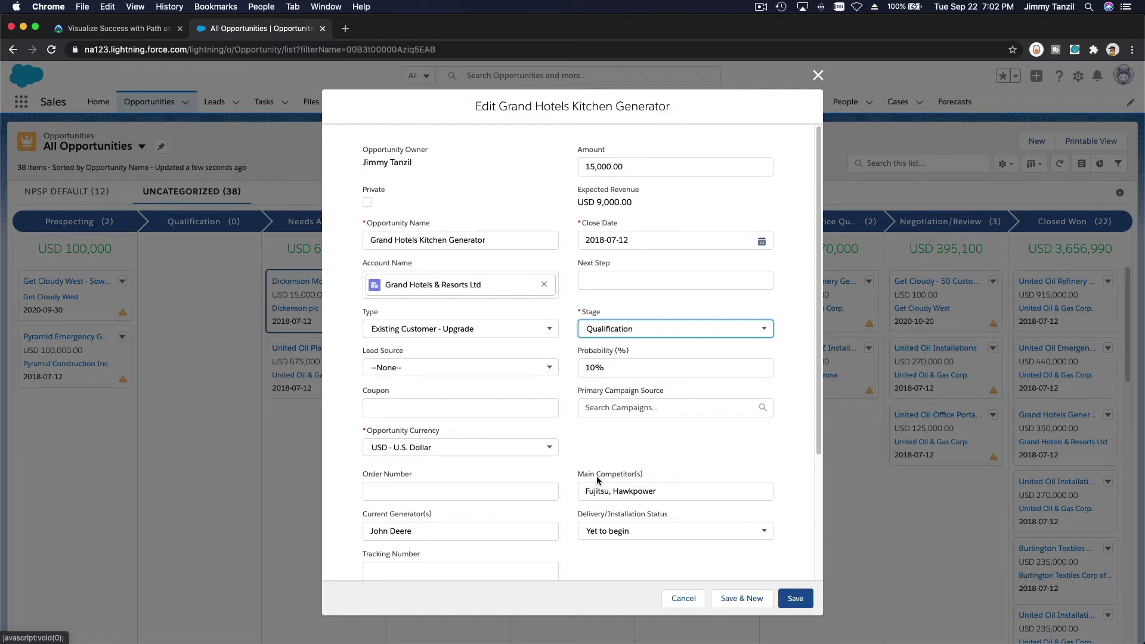
pyautogui.click(796, 598)
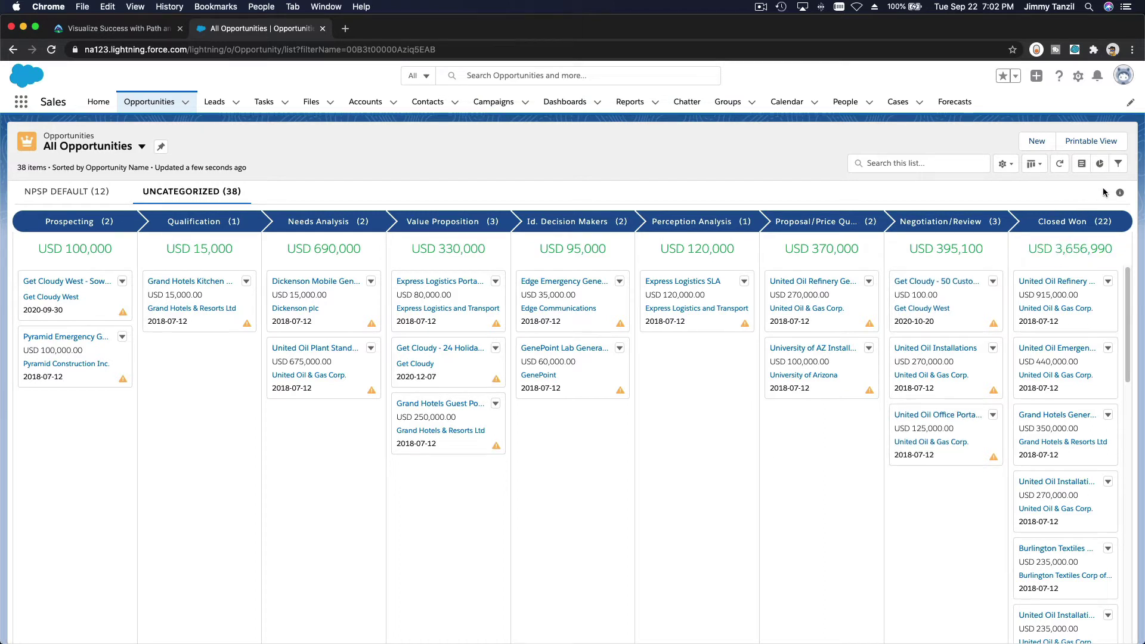
# Step: Add and save an Account Name equals 'Get Cloudy' filter on the list view, then remove it
pyautogui.click(1122, 167)
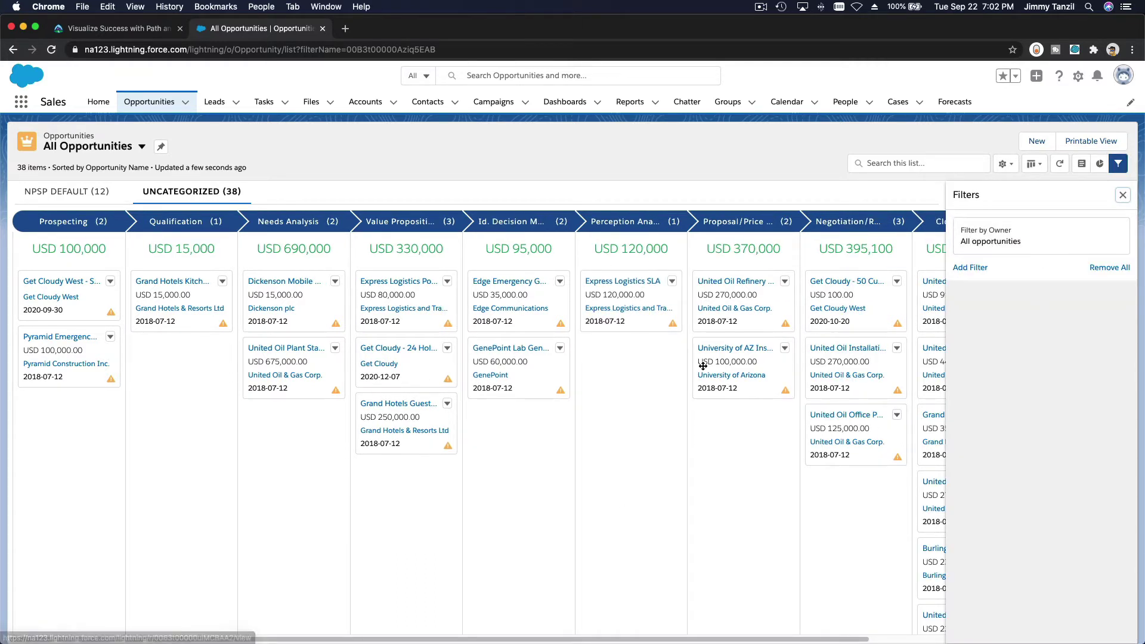
pyautogui.click(971, 267)
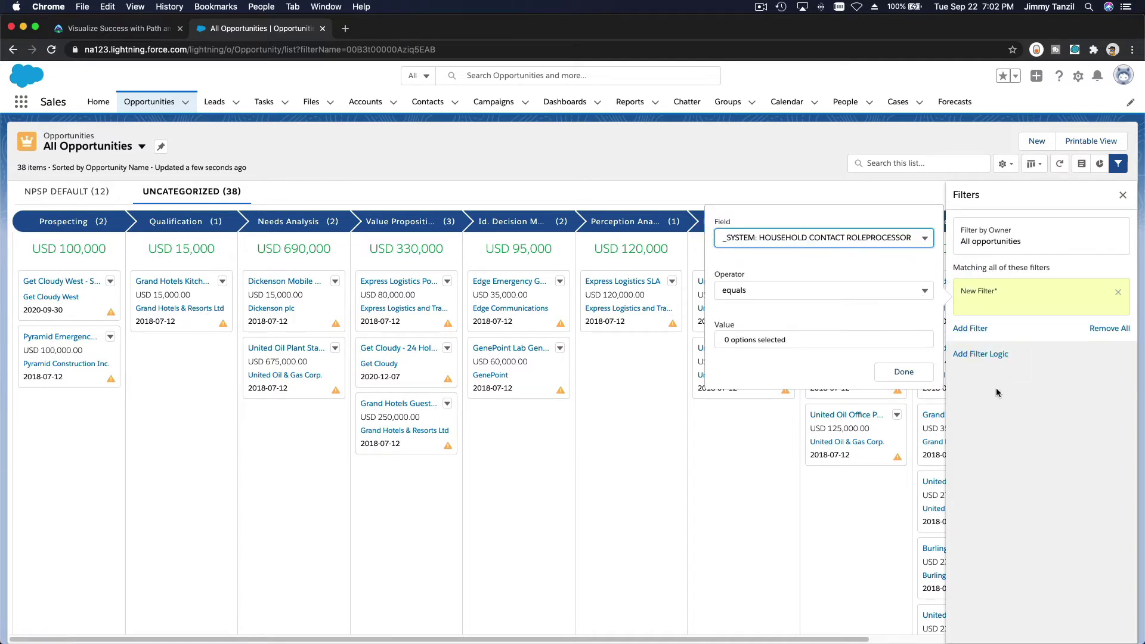
pyautogui.click(837, 238)
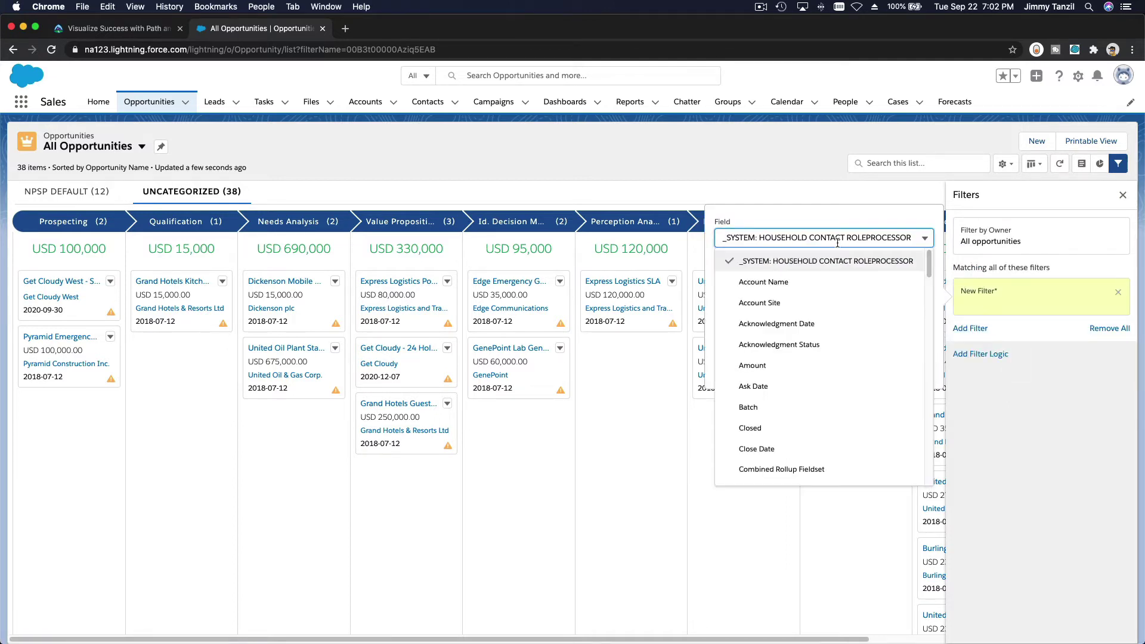
pyautogui.click(830, 289)
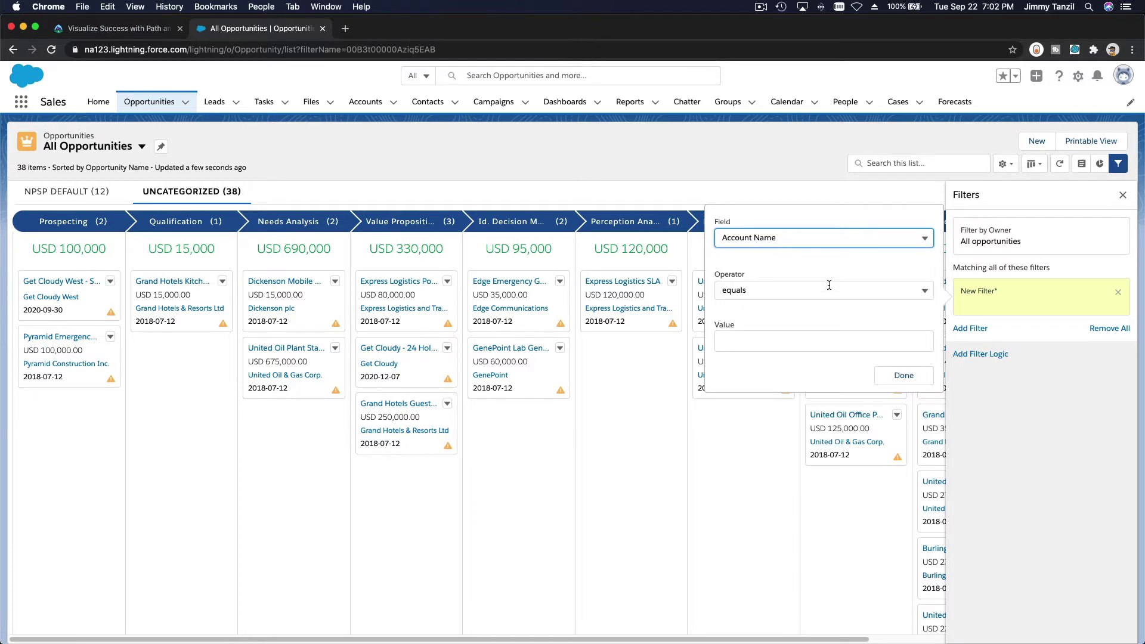
pyautogui.click(790, 337)
pyautogui.write('Ge')
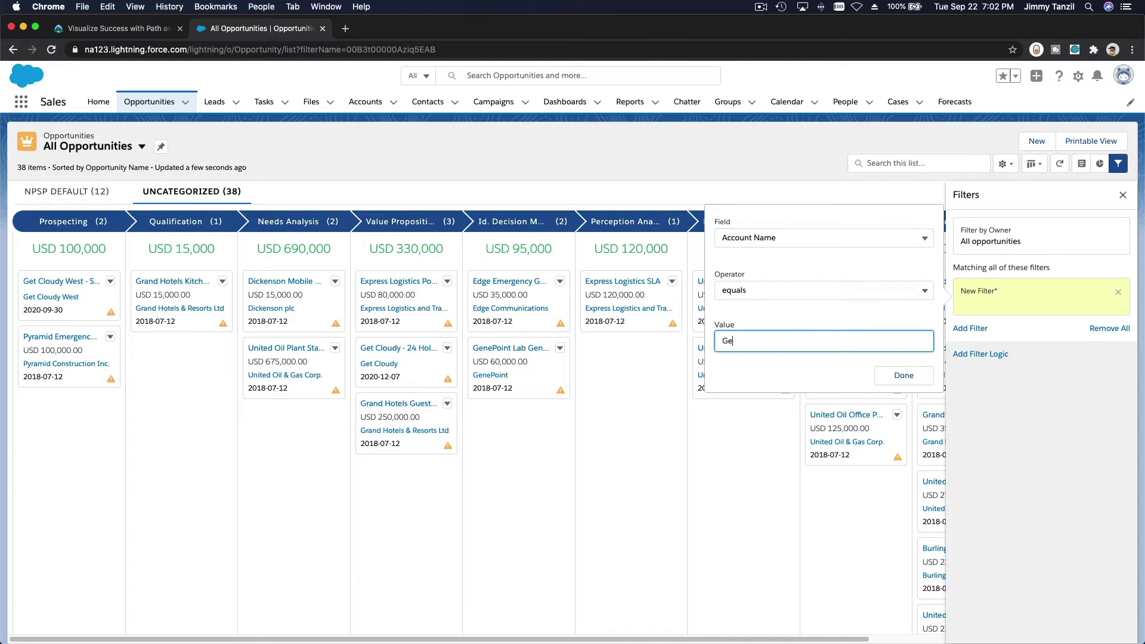
pyautogui.write('t Cloudy')
pyautogui.click(902, 375)
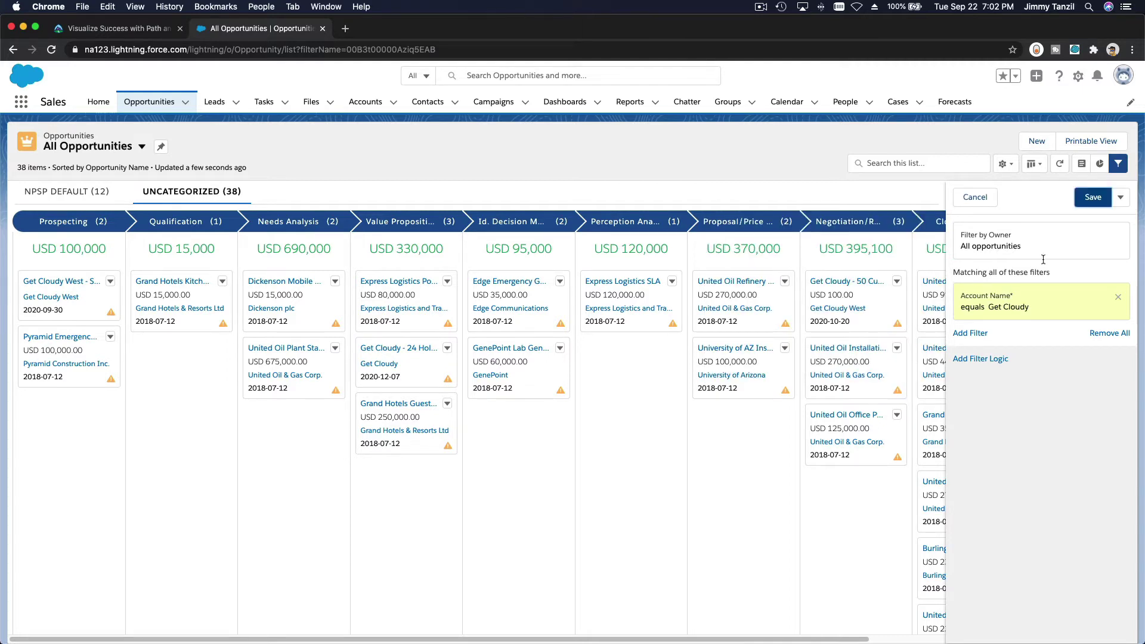
pyautogui.click(1090, 201)
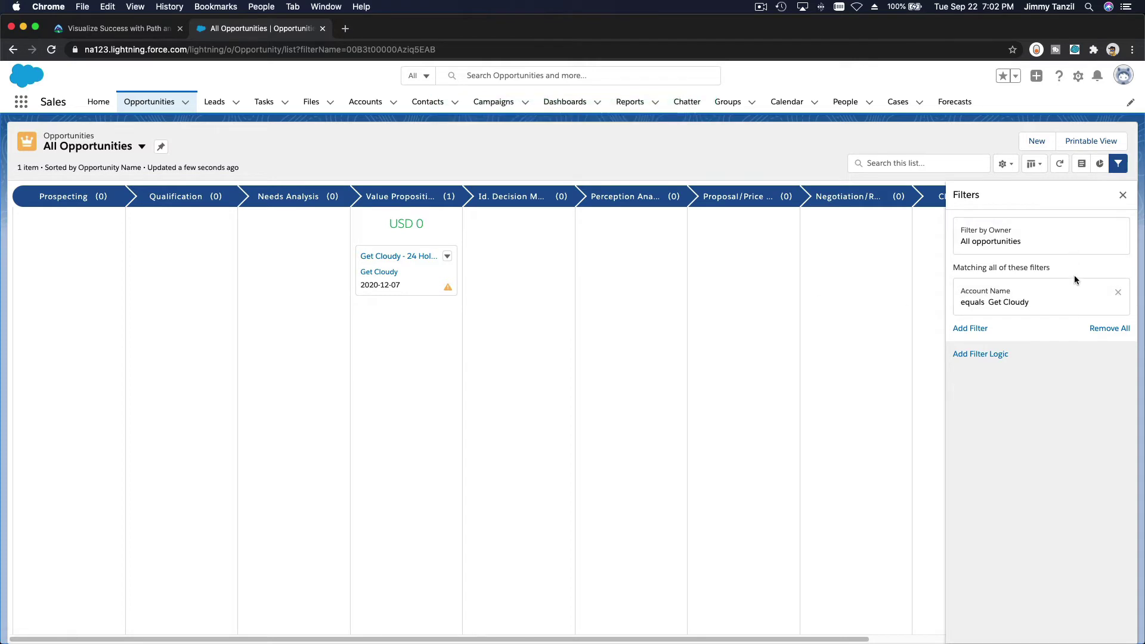
pyautogui.click(1118, 292)
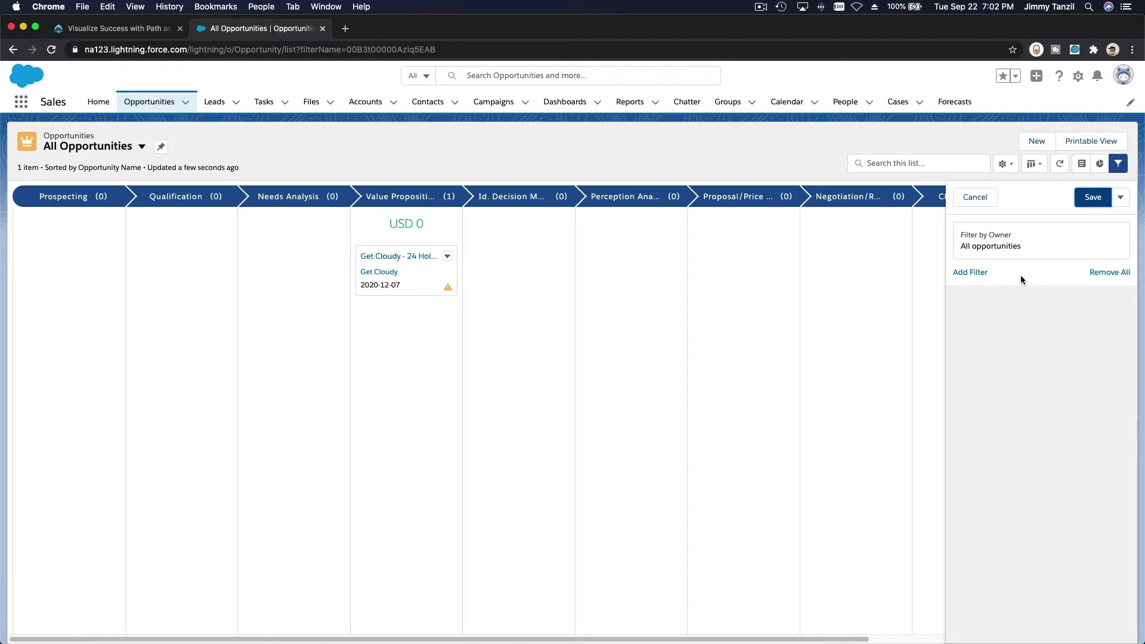
# Step: Add and save an Amount greater than USD 5,000 filter, then close the Filters panel
pyautogui.click(974, 276)
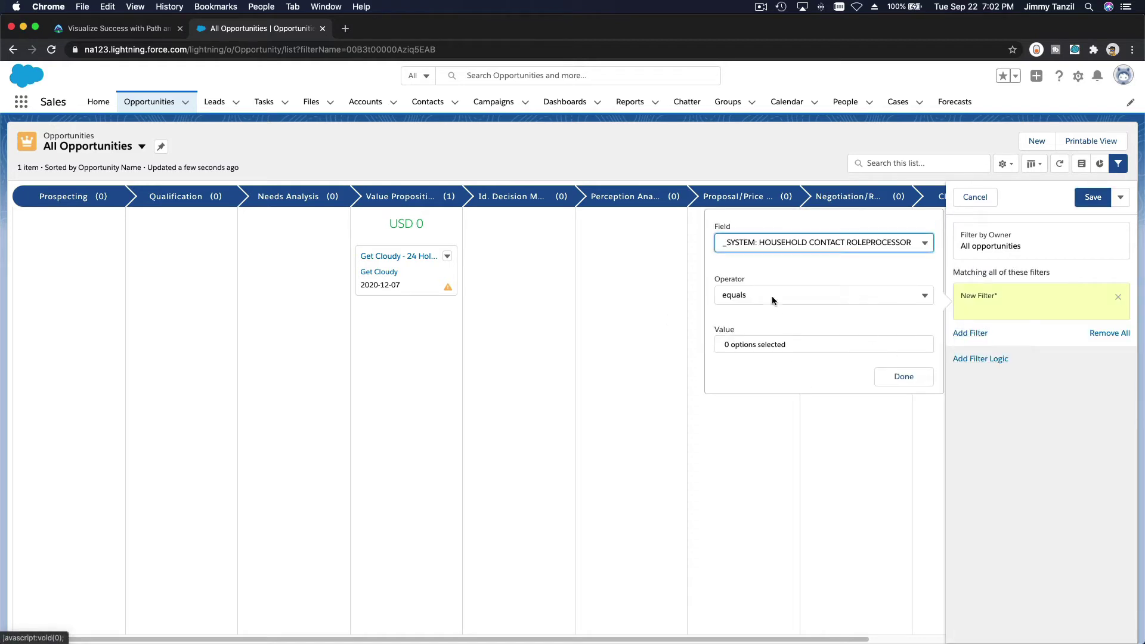
pyautogui.click(779, 243)
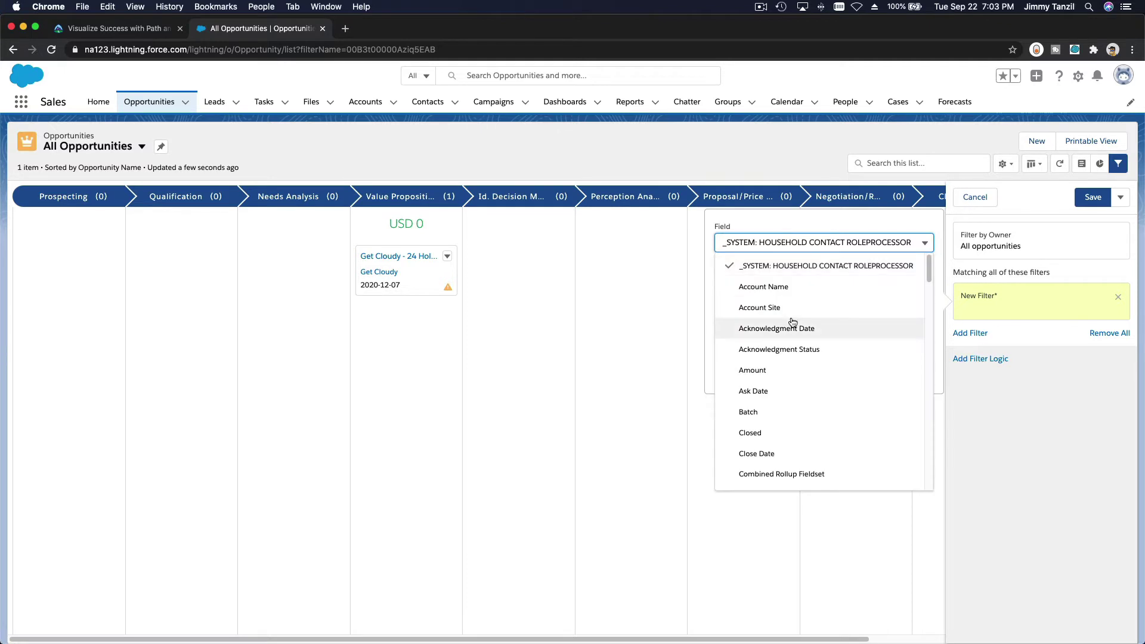
pyautogui.scroll(-3, 793, 322)
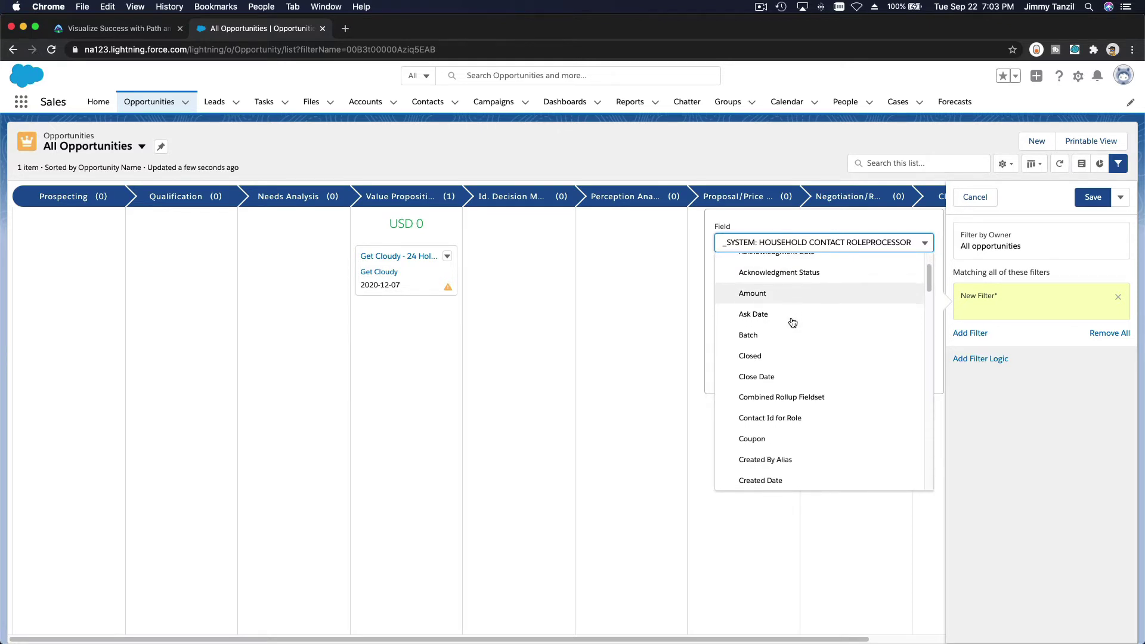
pyautogui.scroll(-5, 793, 322)
pyautogui.scroll(10, 793, 322)
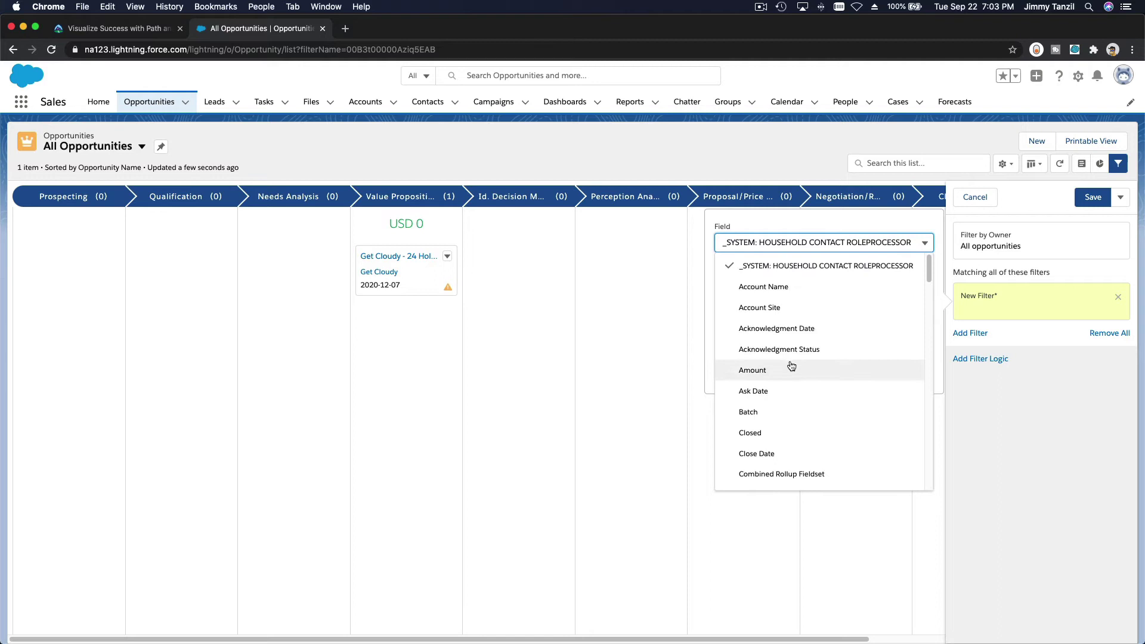
pyautogui.click(791, 366)
pyautogui.click(790, 297)
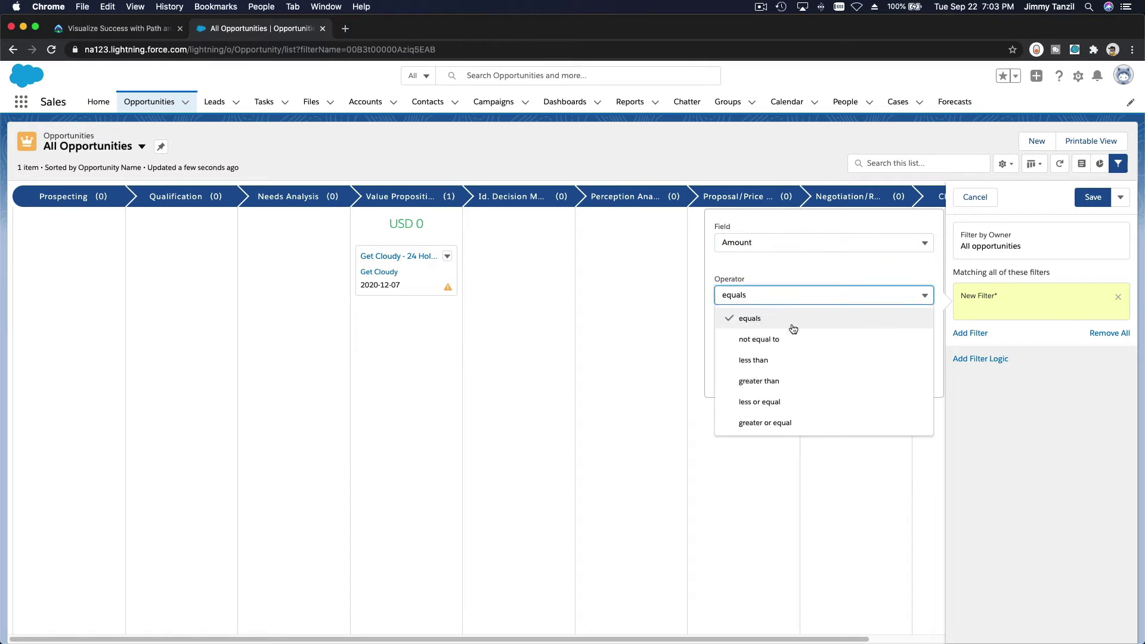
pyautogui.click(791, 380)
pyautogui.click(792, 345)
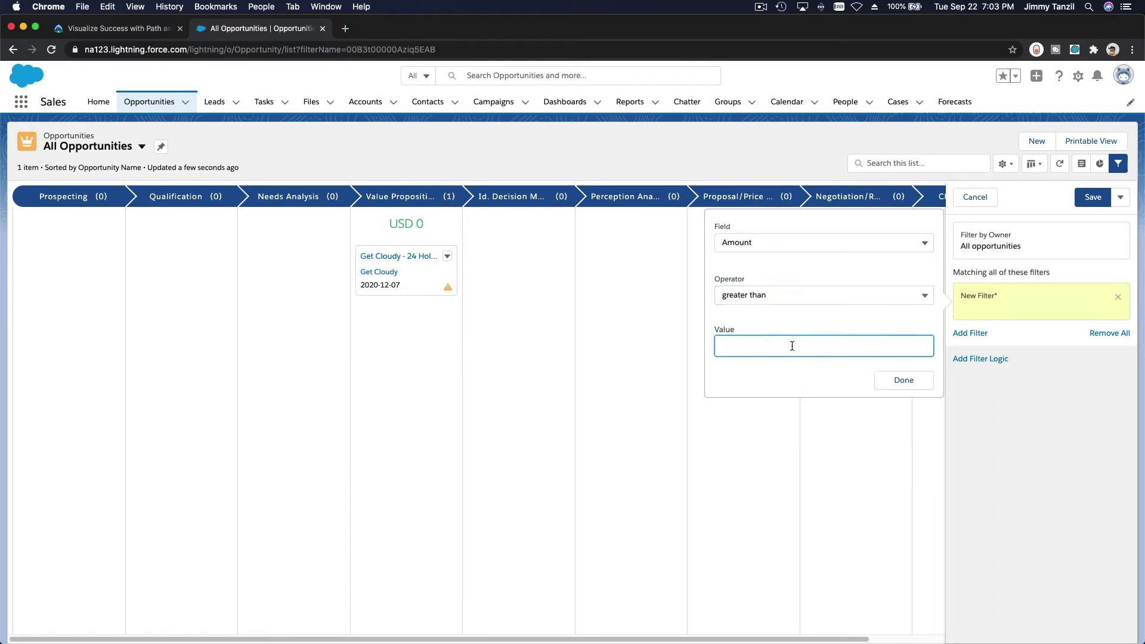
pyautogui.write('50000')
pyautogui.click(883, 380)
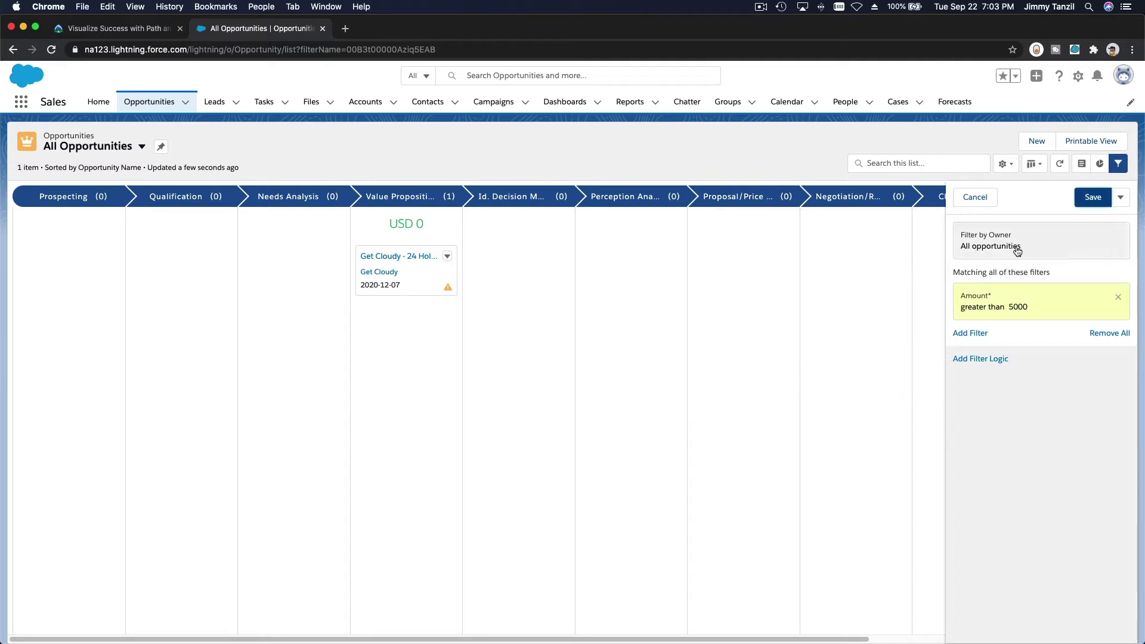
pyautogui.click(1083, 199)
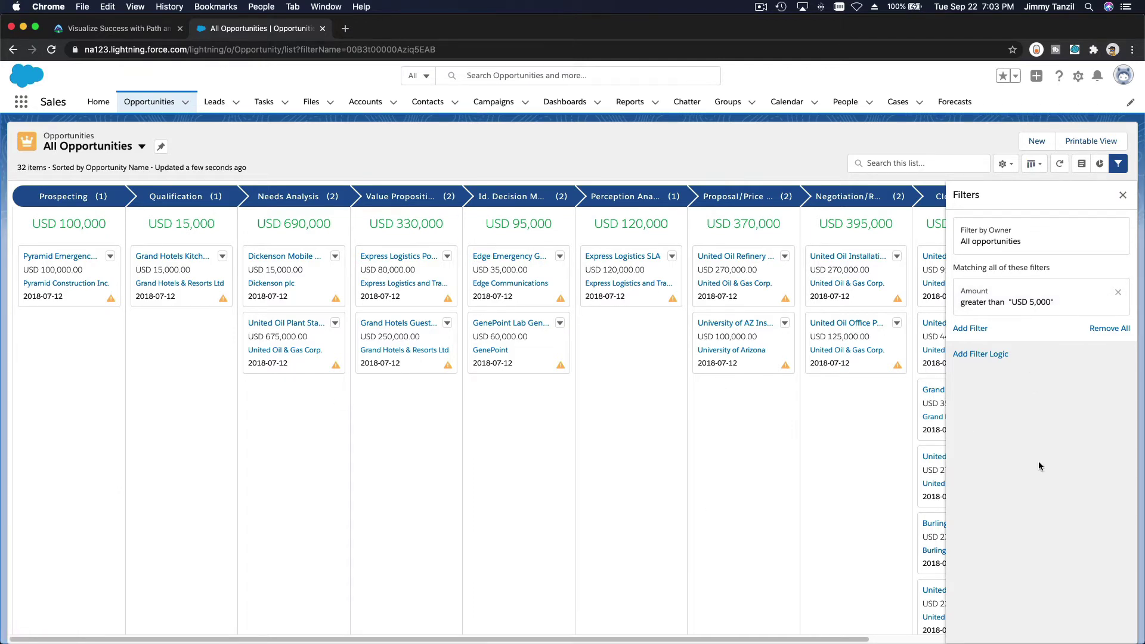
pyautogui.click(1124, 195)
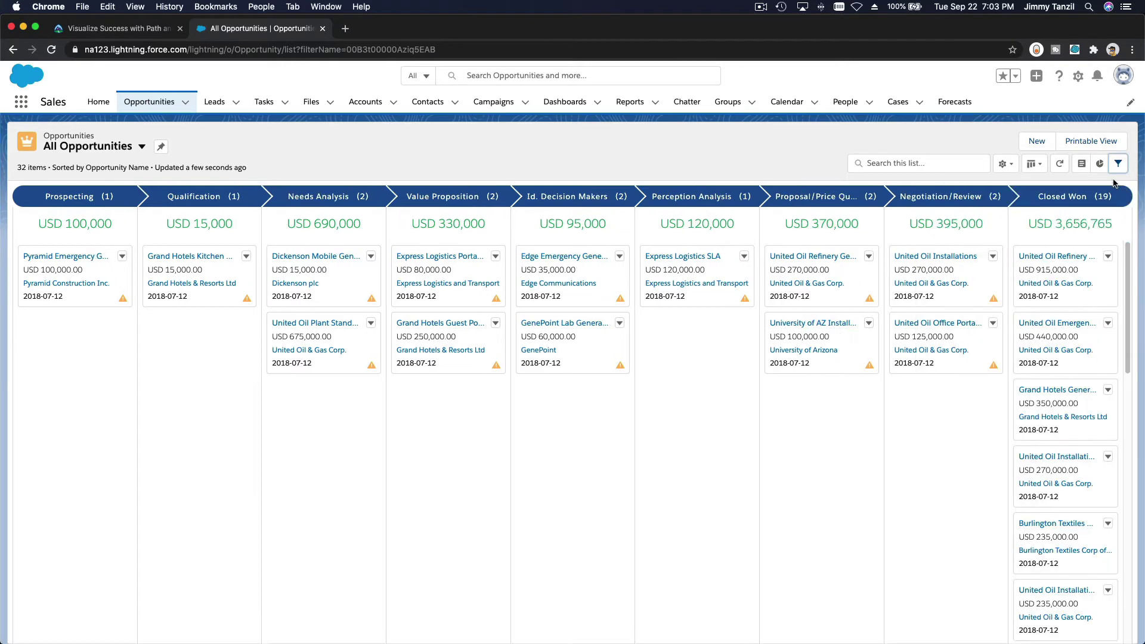
pyautogui.click(1100, 164)
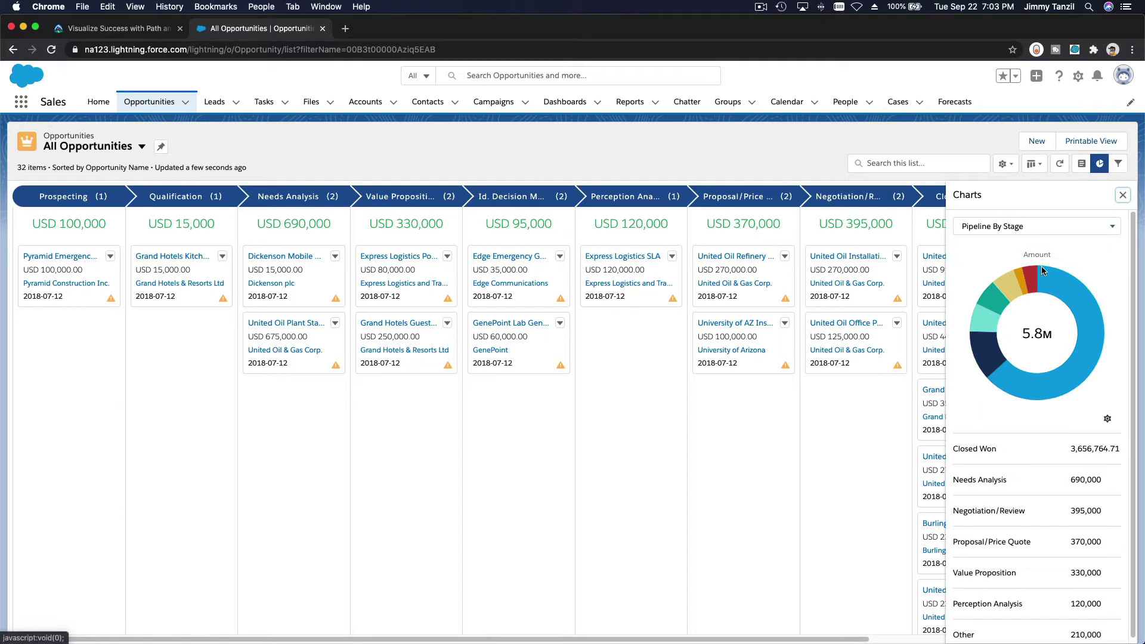
pyautogui.moveTo(1051, 283)
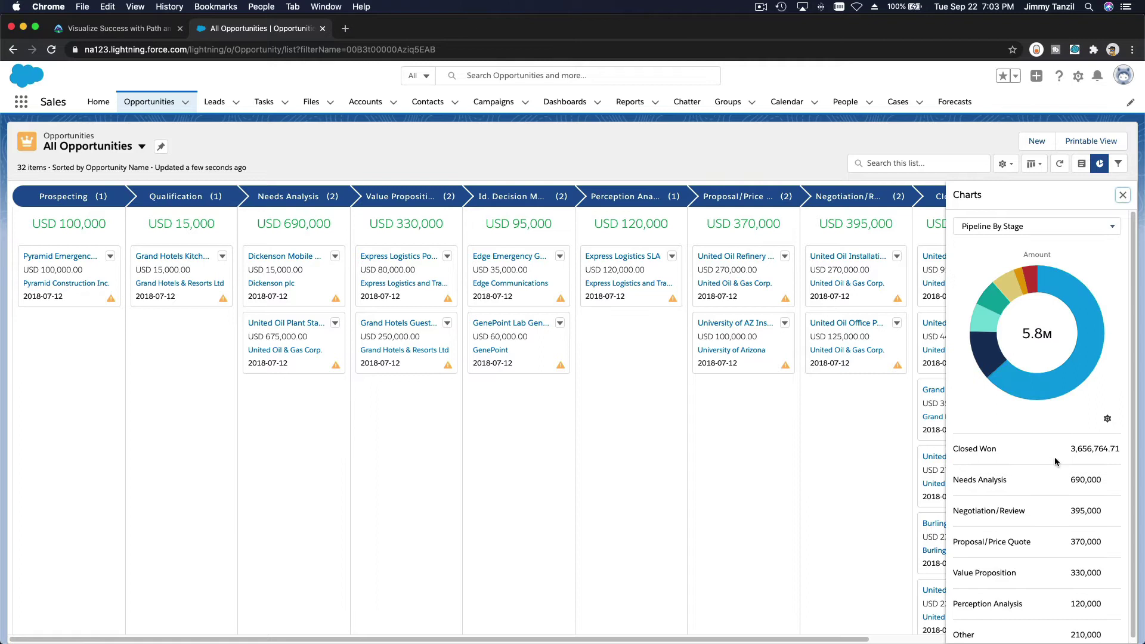
pyautogui.click(1061, 227)
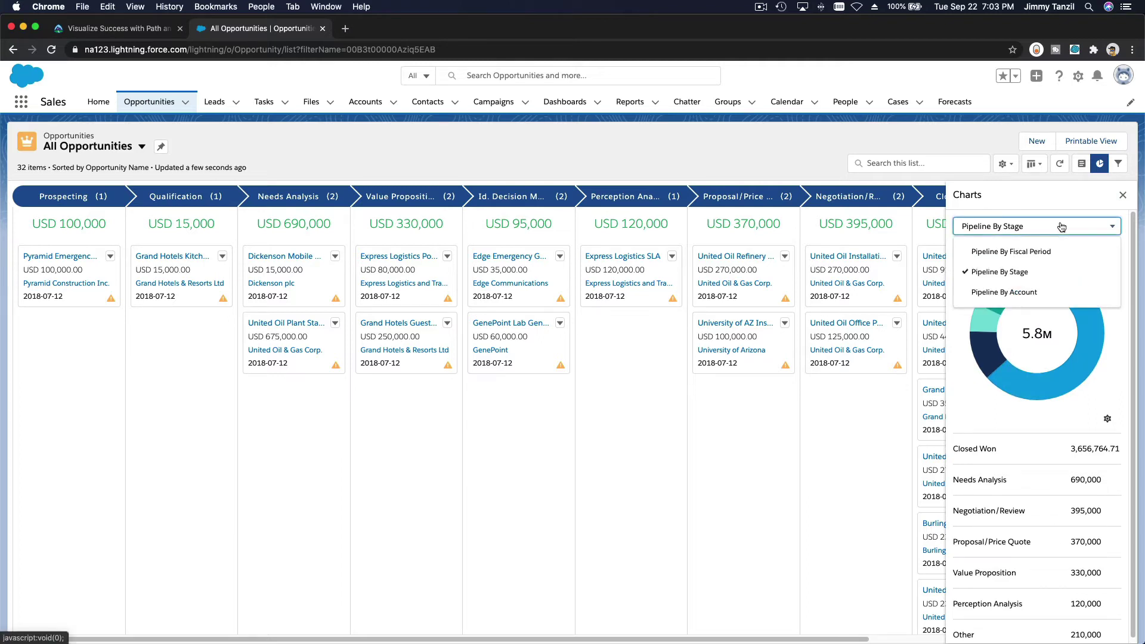
pyautogui.click(1045, 291)
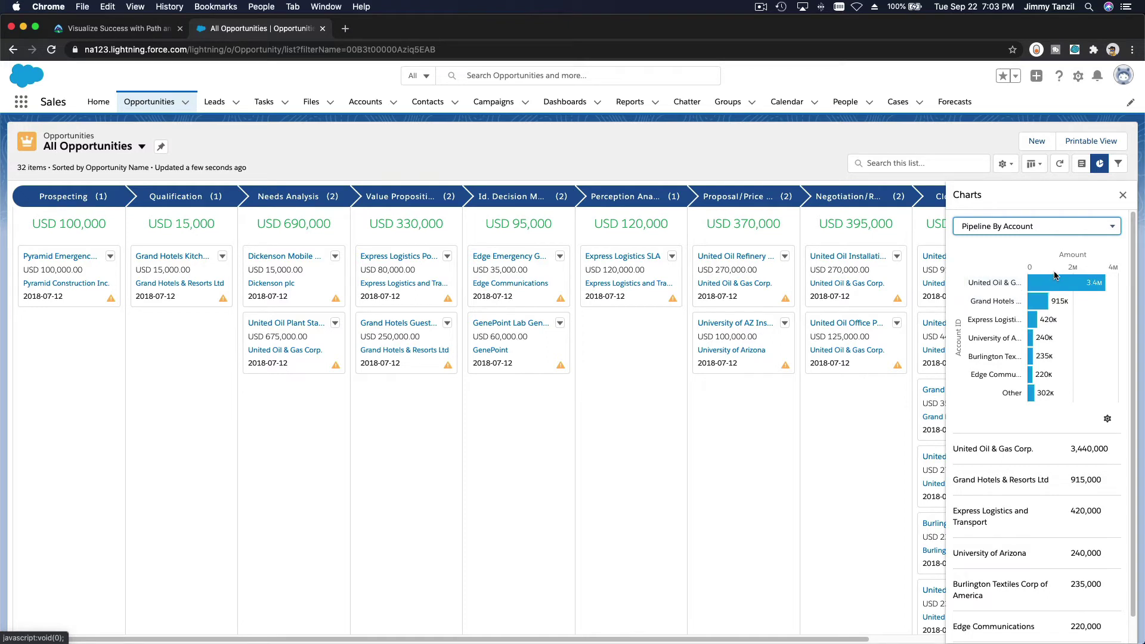
pyautogui.moveTo(1086, 286)
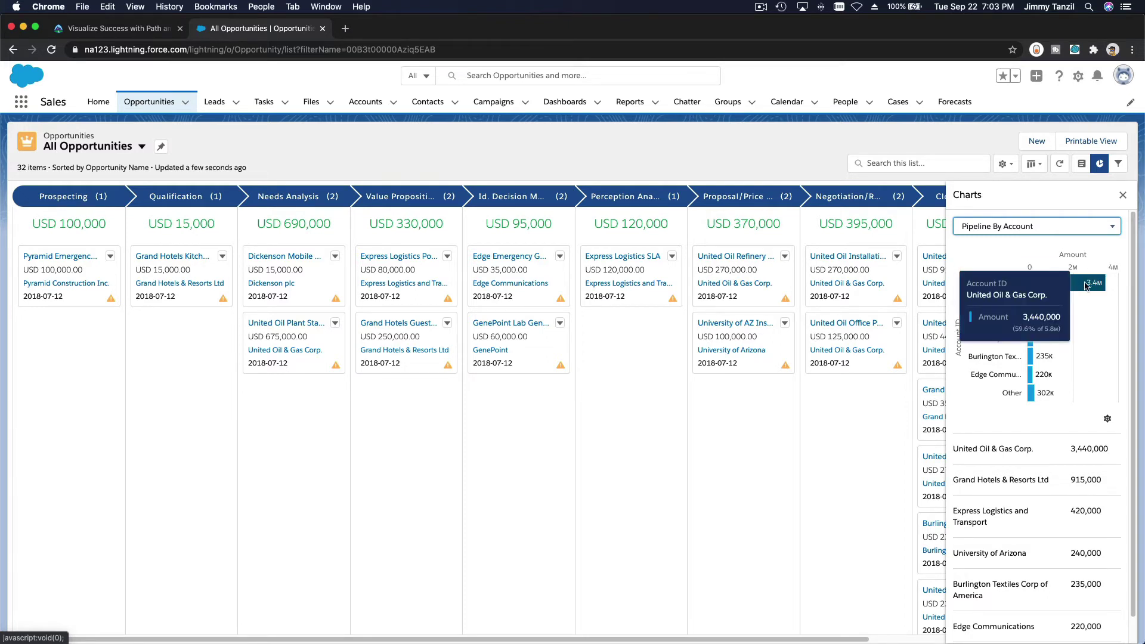
pyautogui.scroll(-1, 1104, 325)
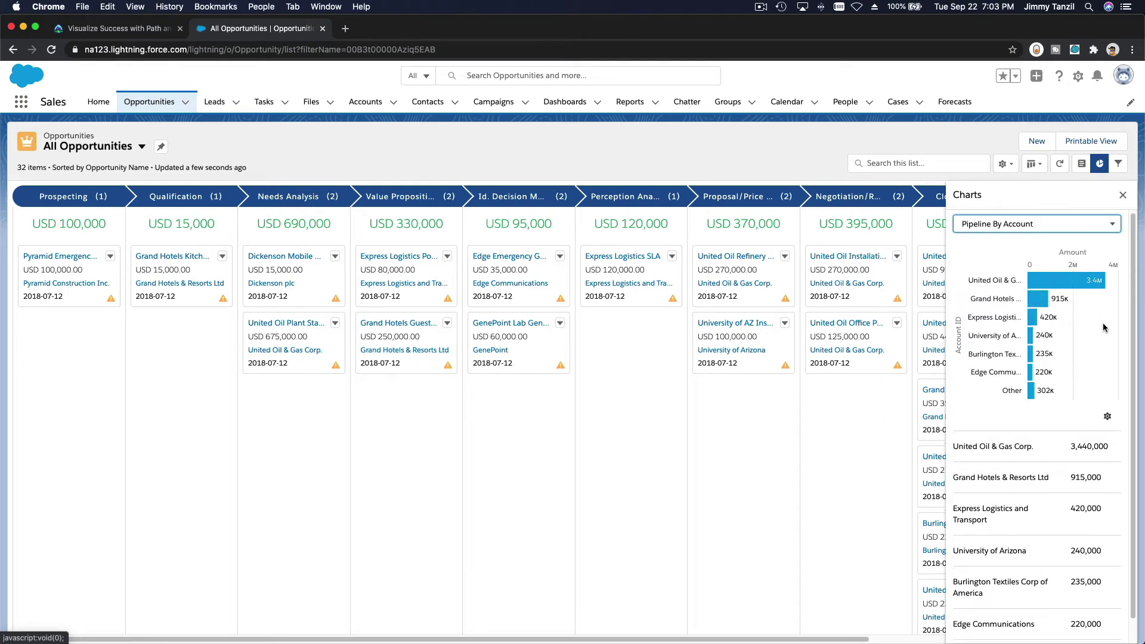
pyautogui.scroll(1, 1104, 325)
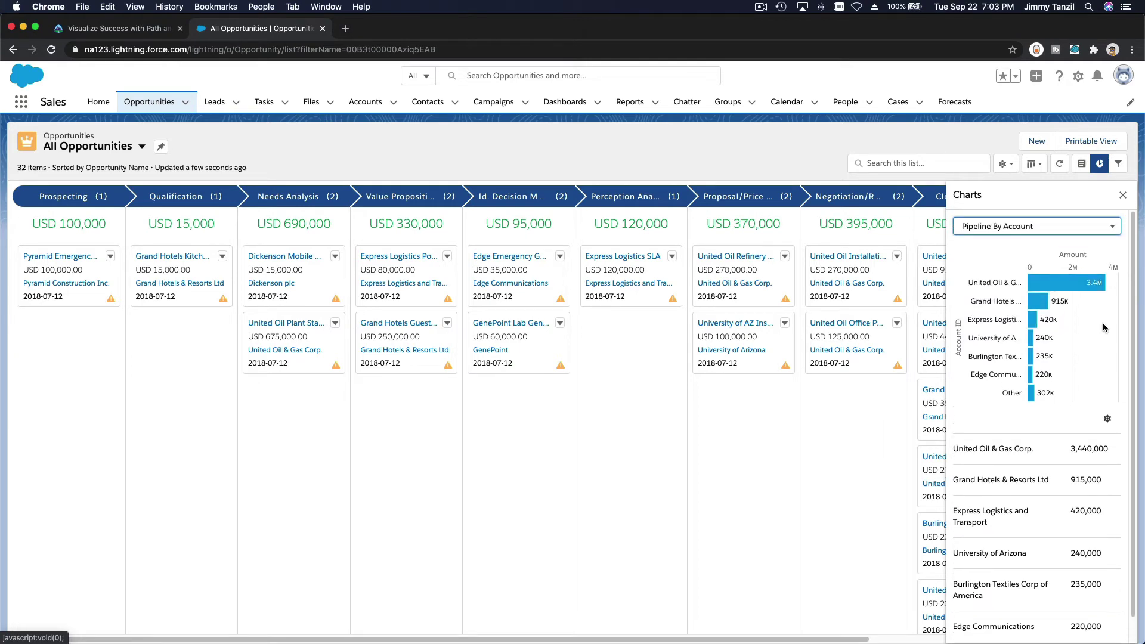
pyautogui.scroll(-2, 1103, 323)
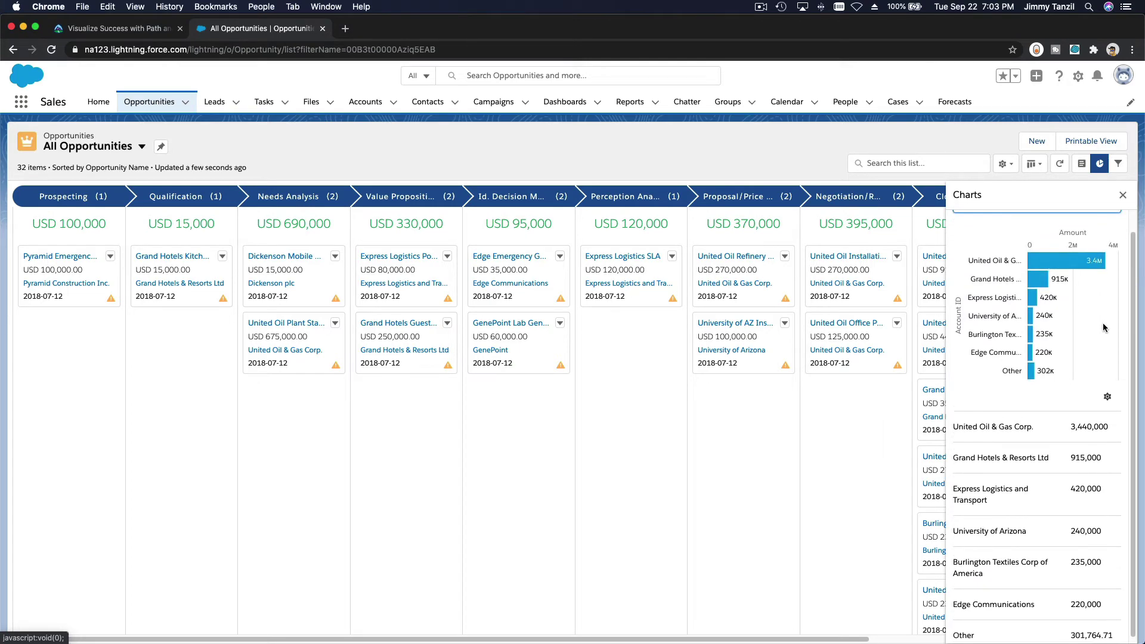
pyautogui.click(1123, 195)
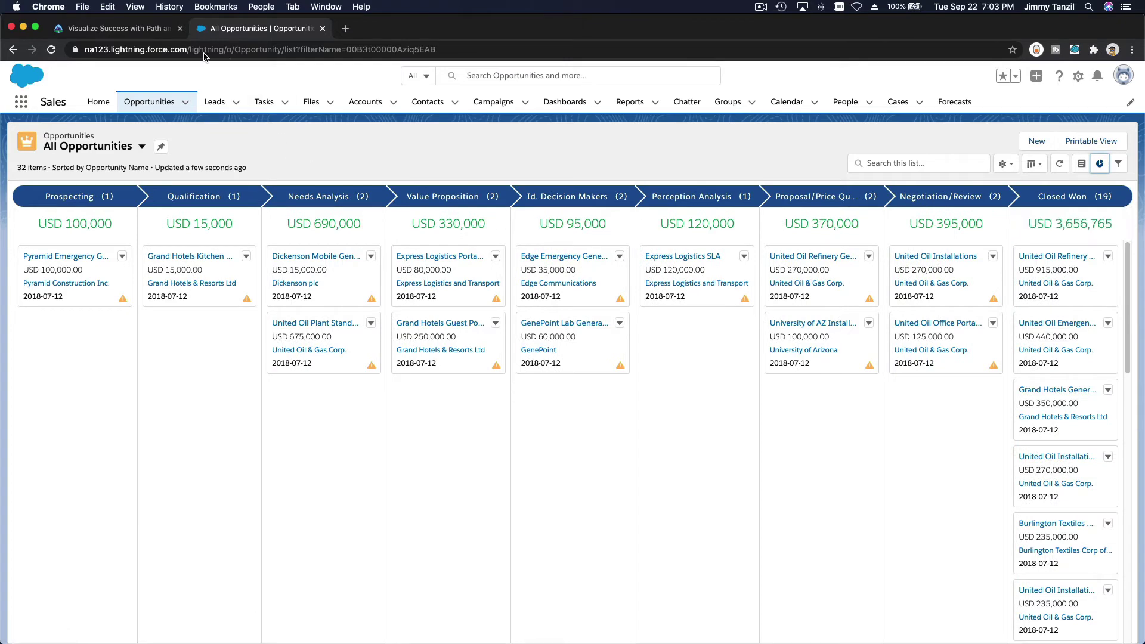
# Step: Return to Trailhead and scroll down to the Change Up the Kanban View section's Kanban Settings steps
pyautogui.click(119, 30)
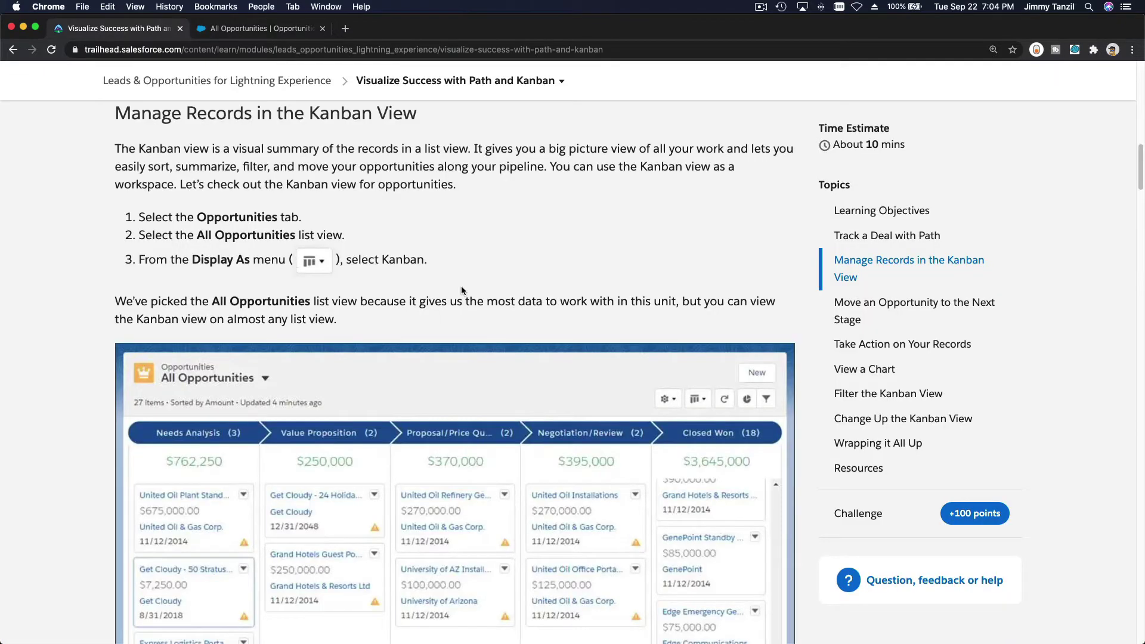
pyautogui.scroll(-5, 417, 429)
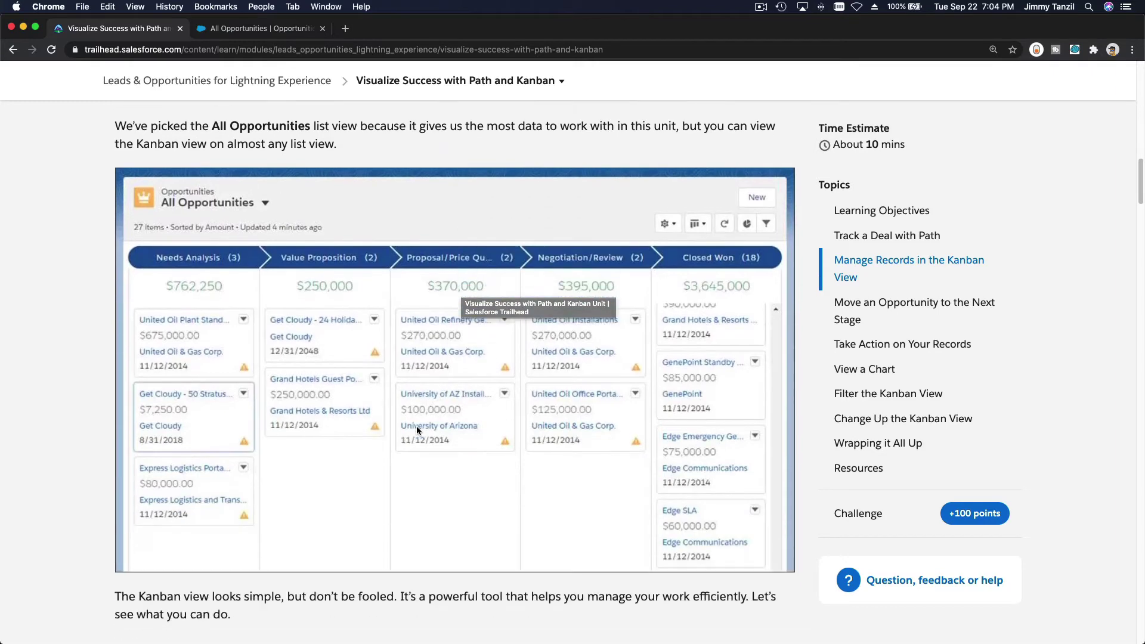
pyautogui.scroll(-10, 327, 386)
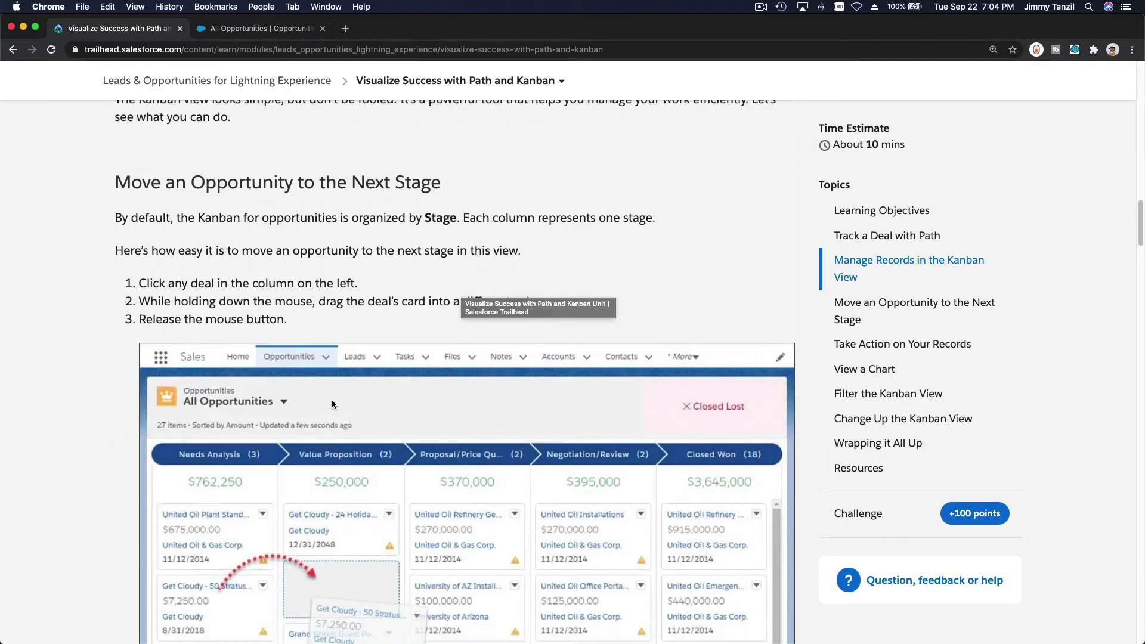
pyautogui.scroll(-3, 331, 400)
pyautogui.scroll(-13, 339, 475)
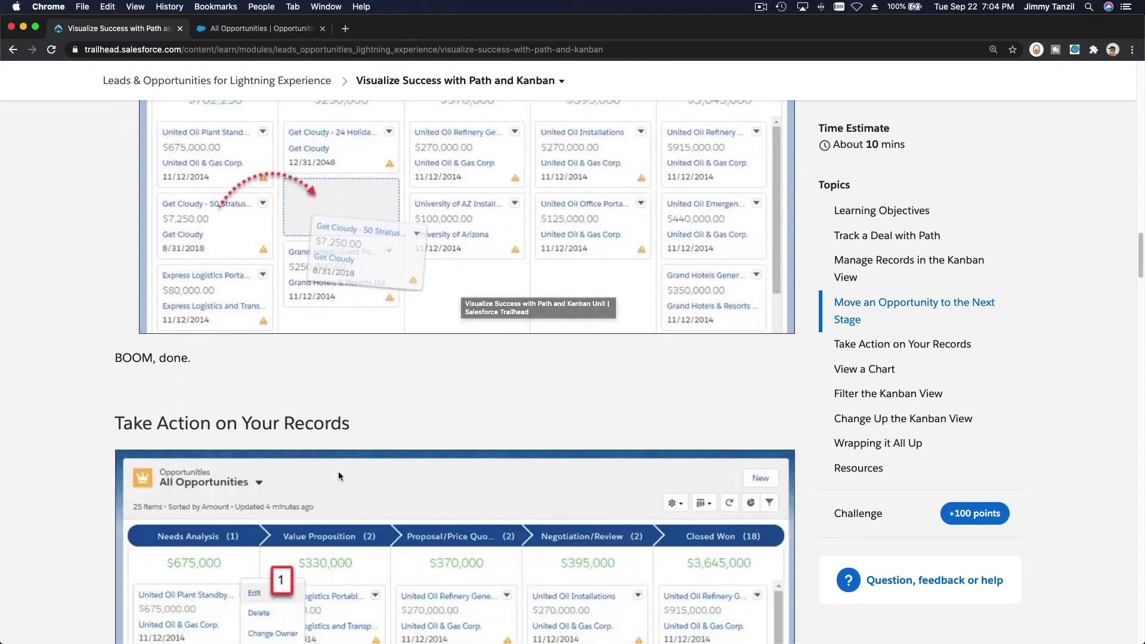
pyautogui.scroll(1, 362, 369)
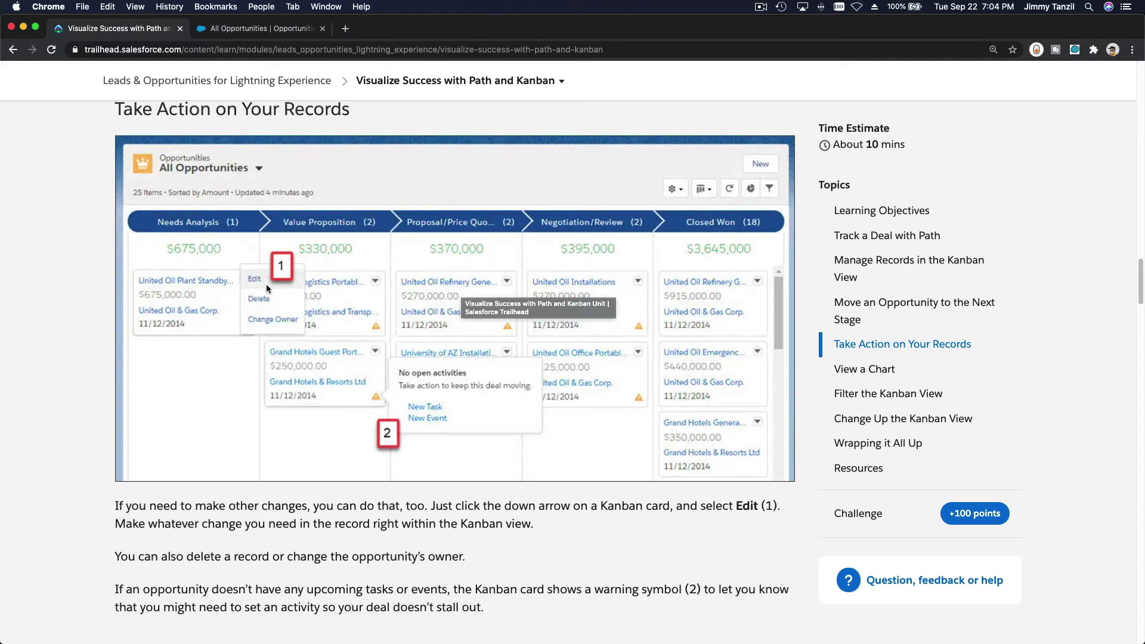
pyautogui.scroll(-13, 317, 322)
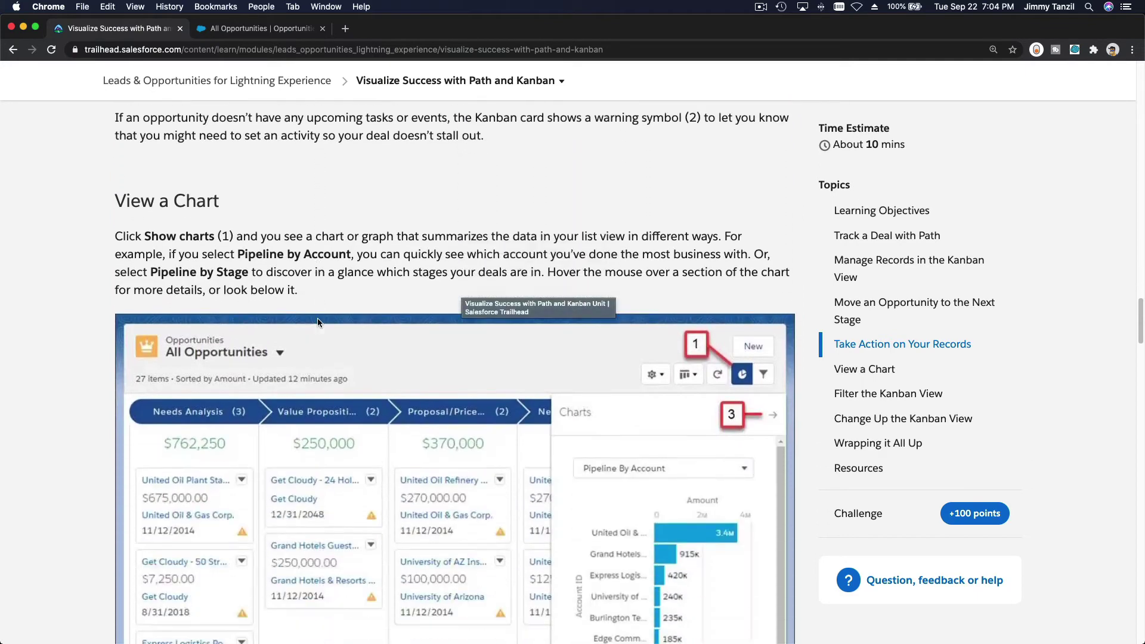
pyautogui.scroll(-14, 531, 269)
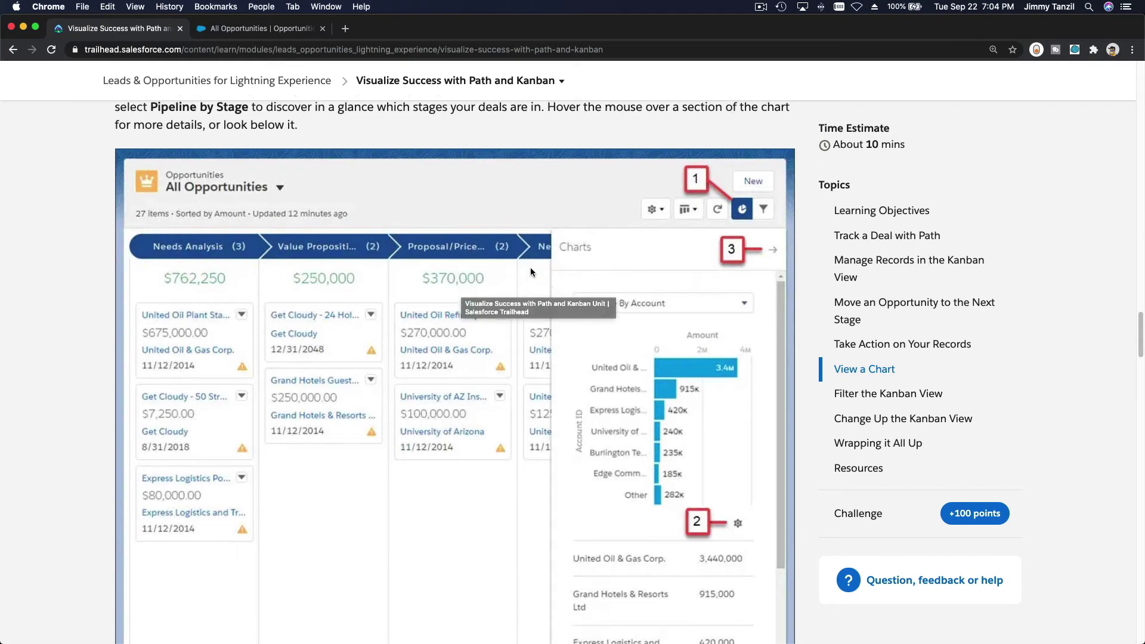
pyautogui.scroll(-1, 531, 272)
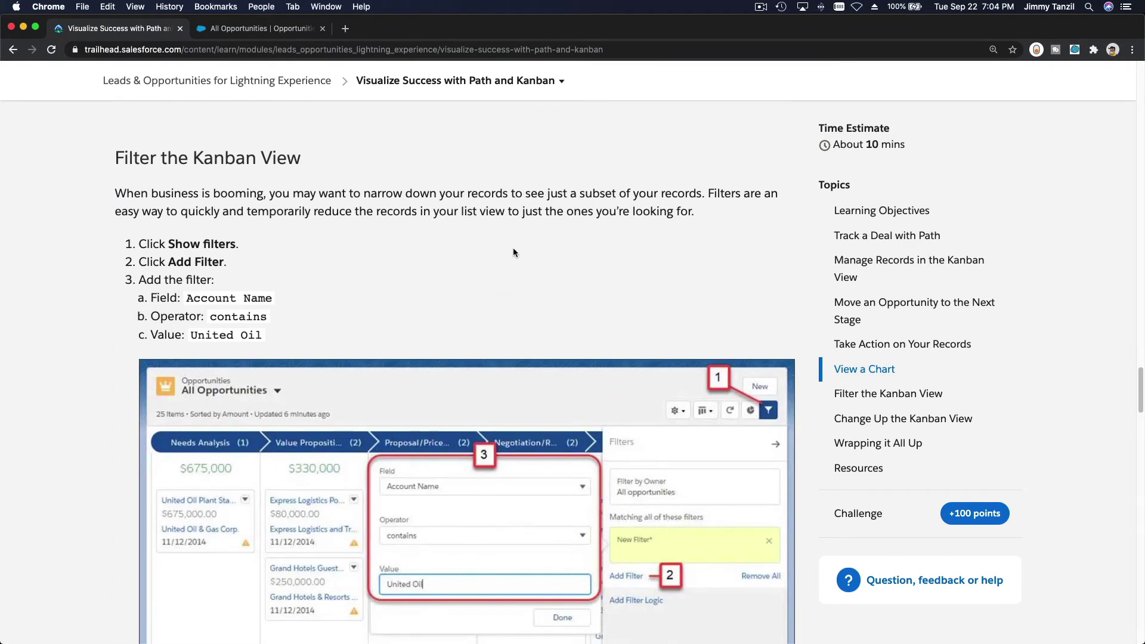
pyautogui.scroll(-15, 513, 249)
pyautogui.scroll(-9, 514, 248)
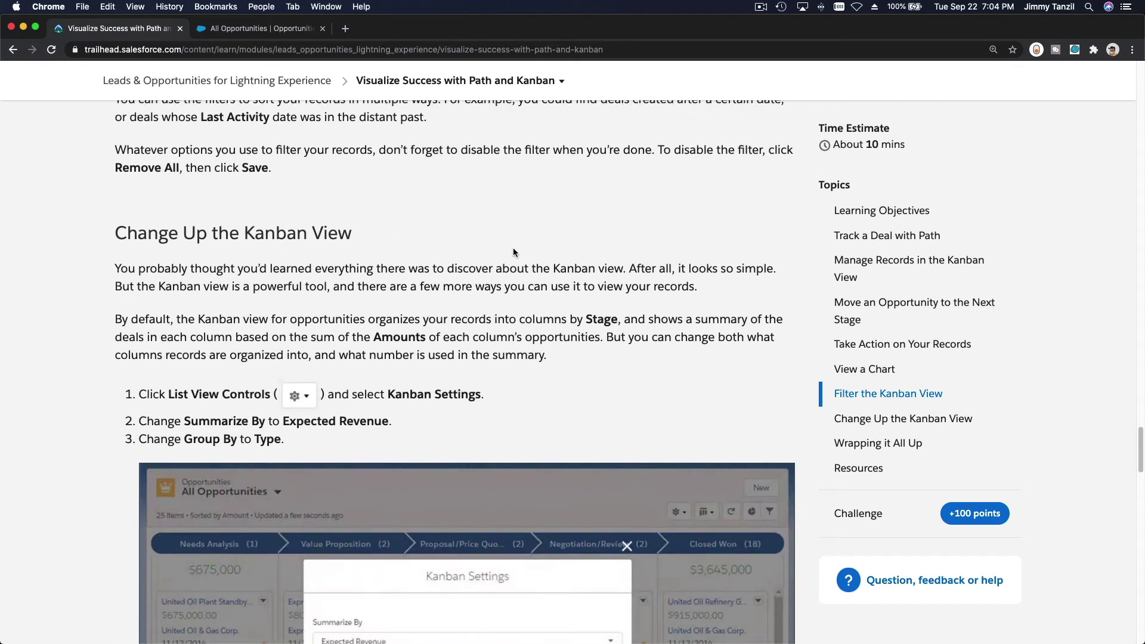
pyautogui.scroll(-1, 514, 248)
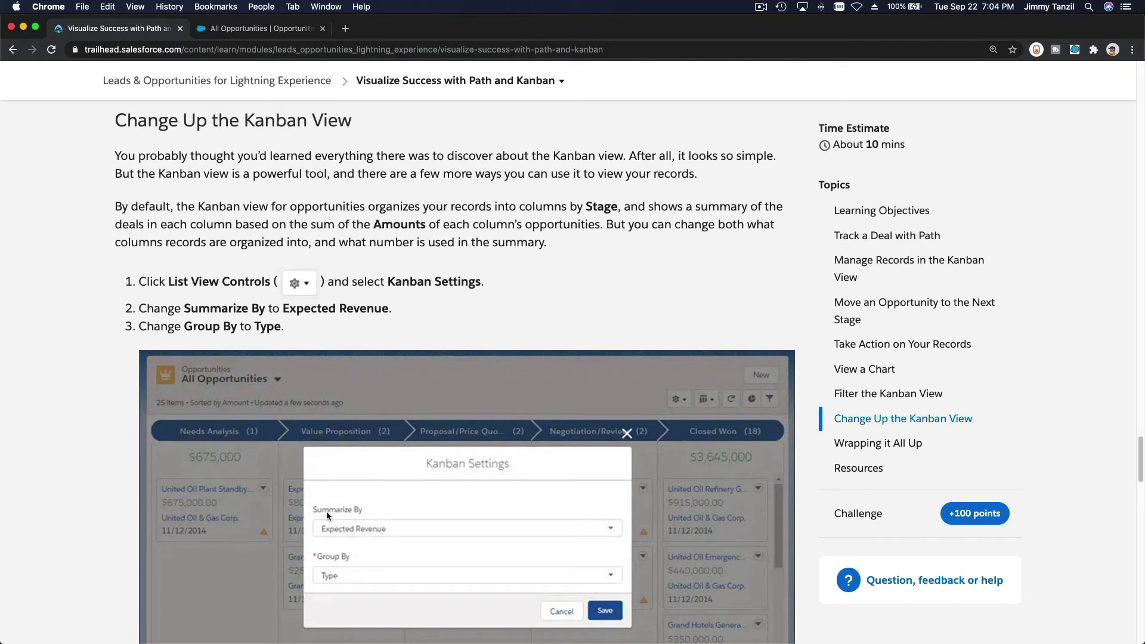
# Step: In Kanban Settings, set Summarize By to Expected Revenue and Group By to Type, and save
pyautogui.click(276, 32)
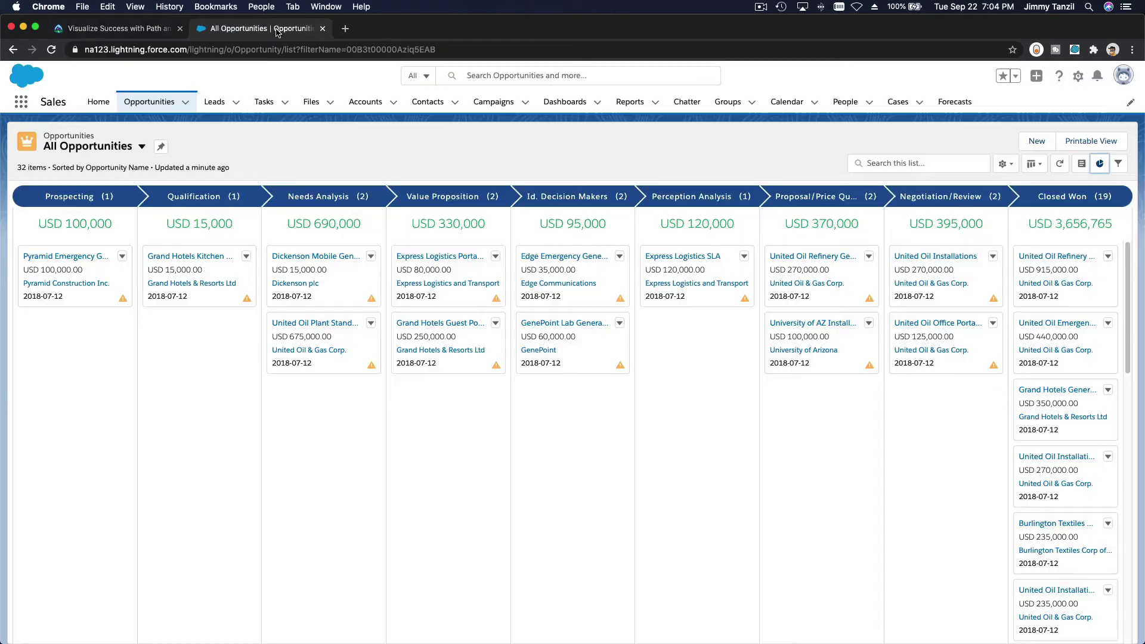
pyautogui.click(1010, 164)
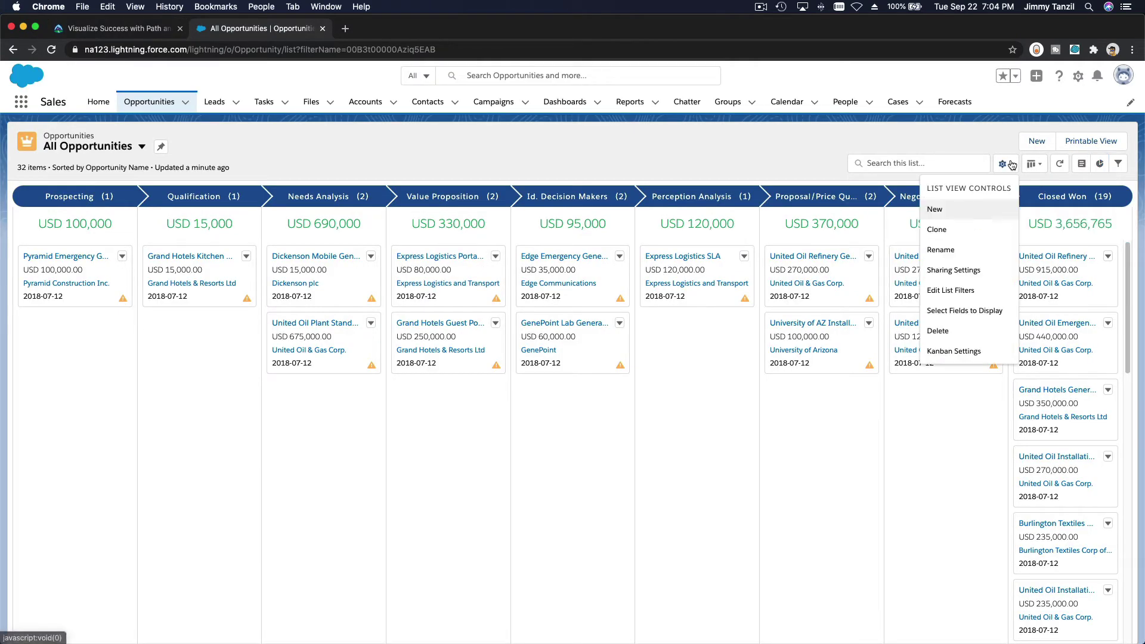
pyautogui.click(976, 352)
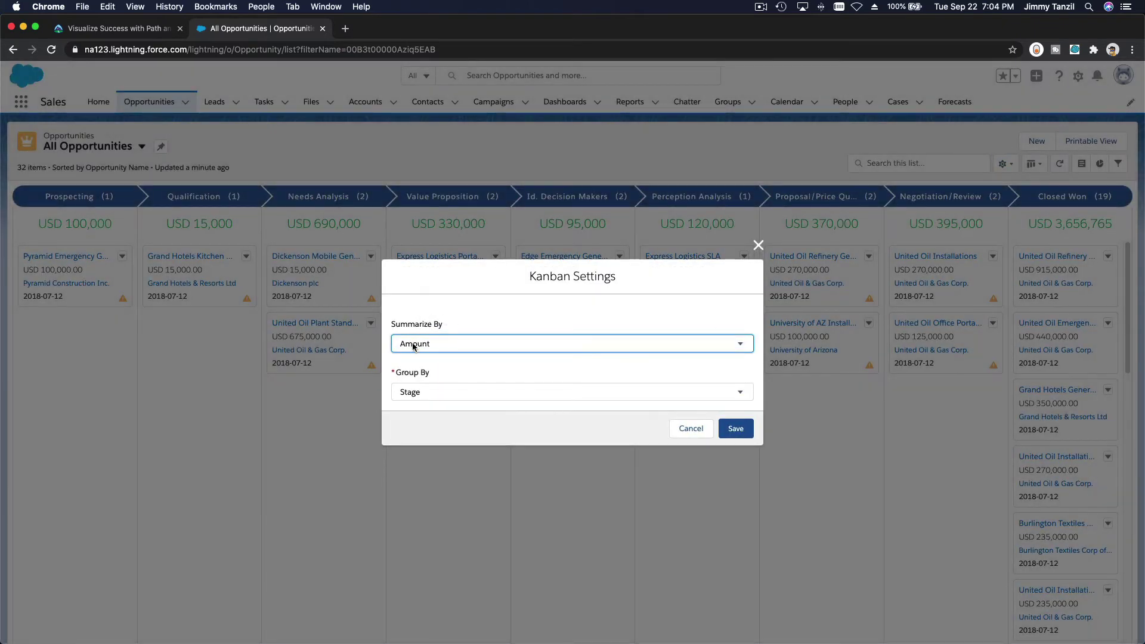
pyautogui.click(441, 342)
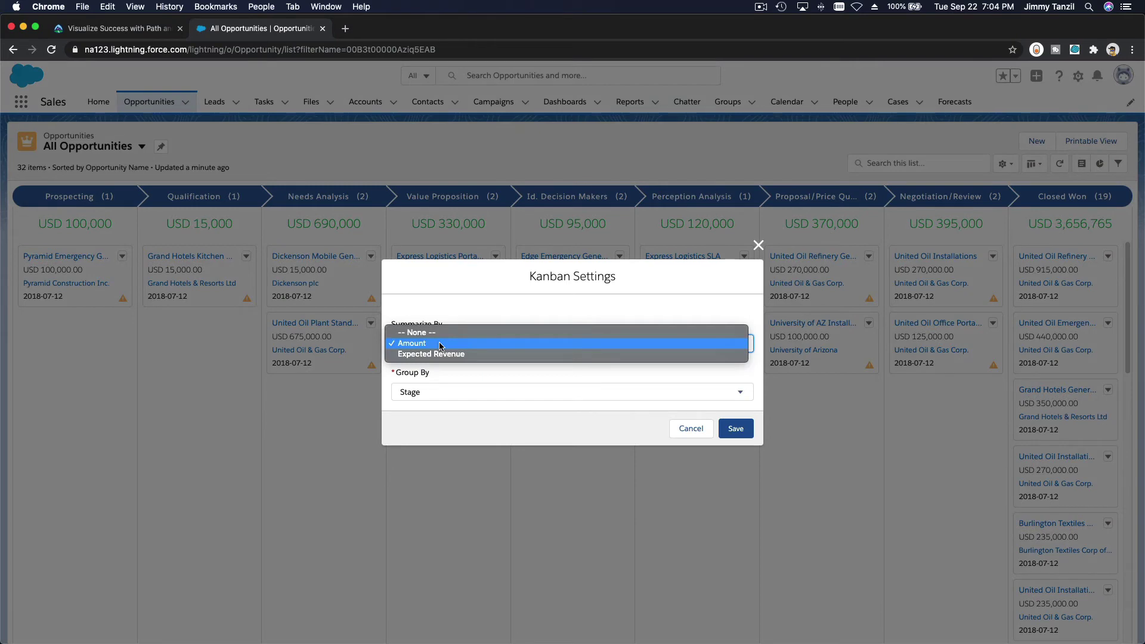
pyautogui.press('Escape')
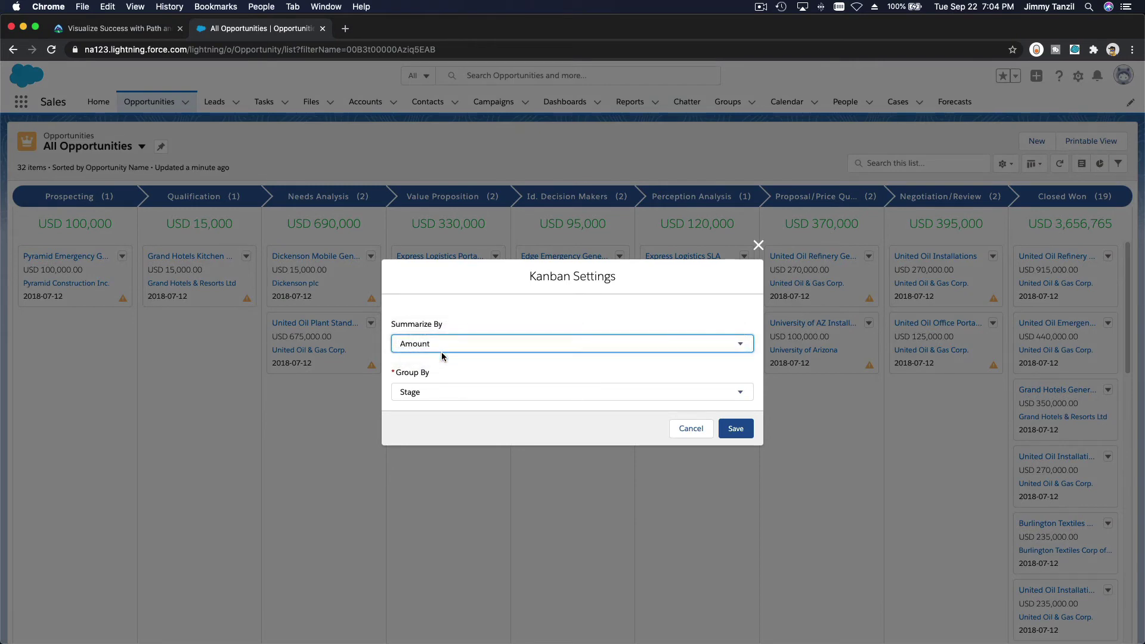
pyautogui.click(443, 387)
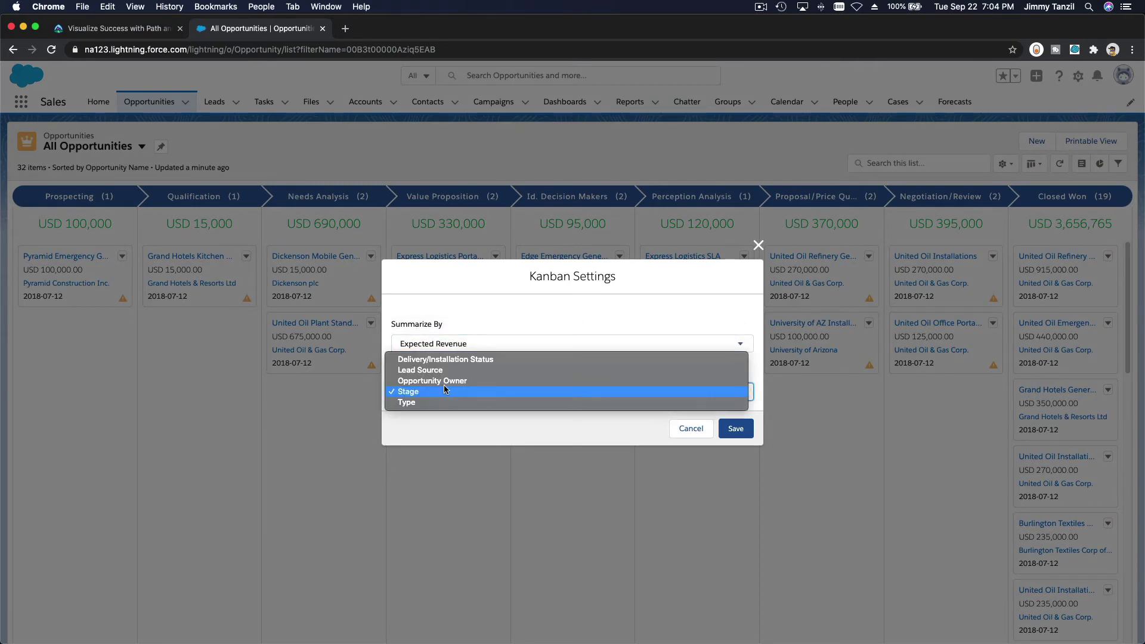
pyautogui.click(443, 391)
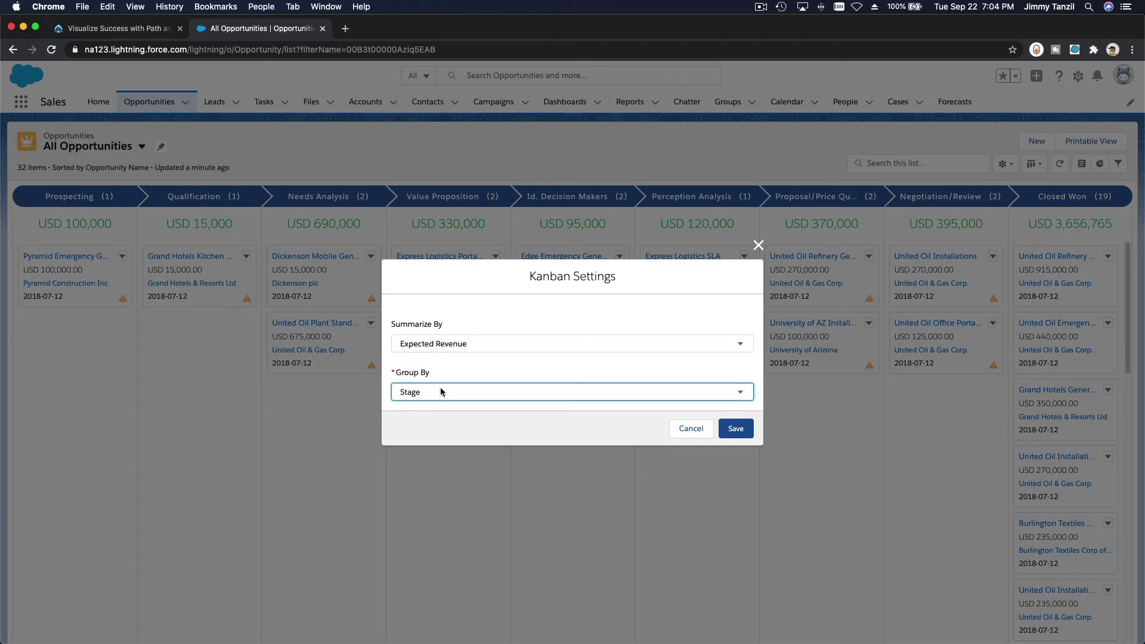
pyautogui.click(441, 392)
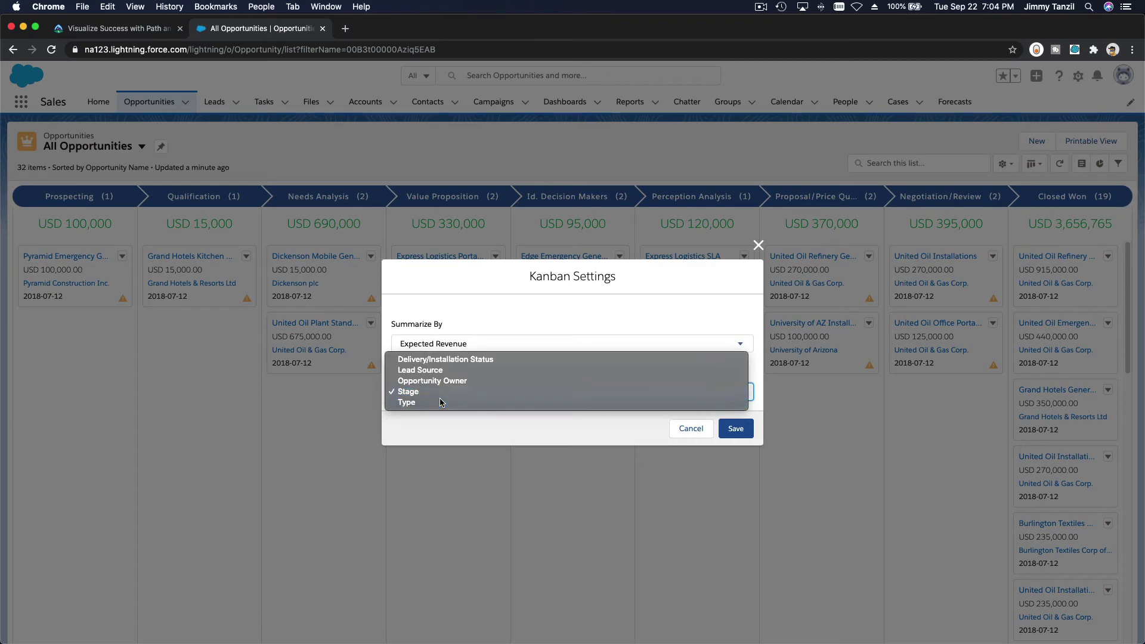
pyautogui.click(442, 402)
pyautogui.click(735, 427)
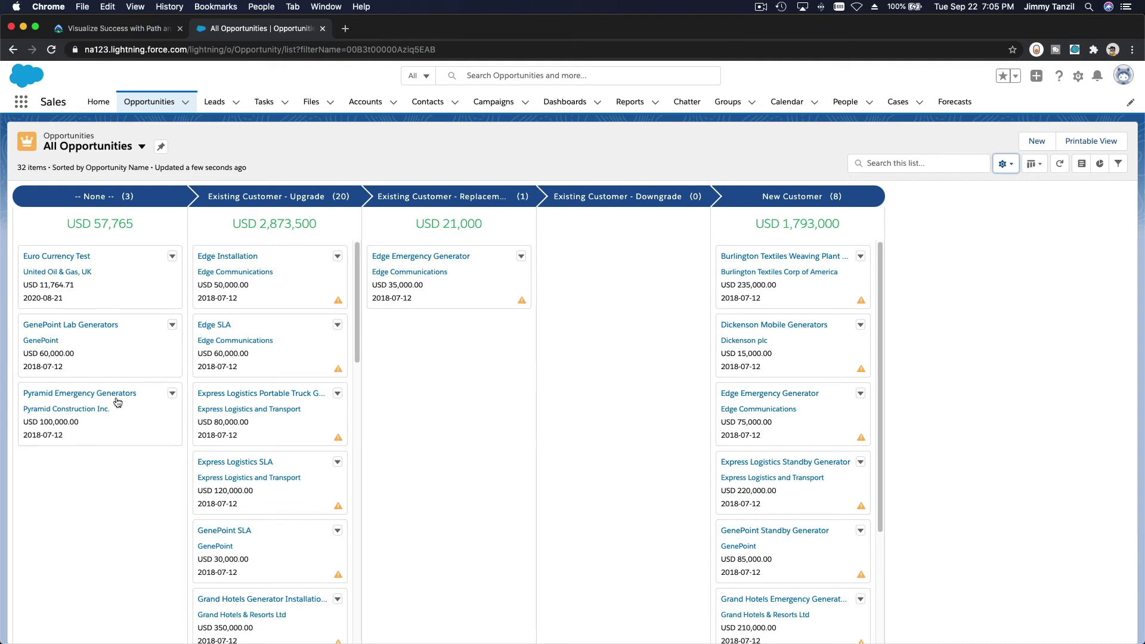
# Step: Move Pyramid Emergency Generators and Euro Currency Test to Existing Customer - Downgrade, GenePoint Lab Generators to Replacement
pyautogui.moveTo(140, 421); pyautogui.dragTo(618, 369)
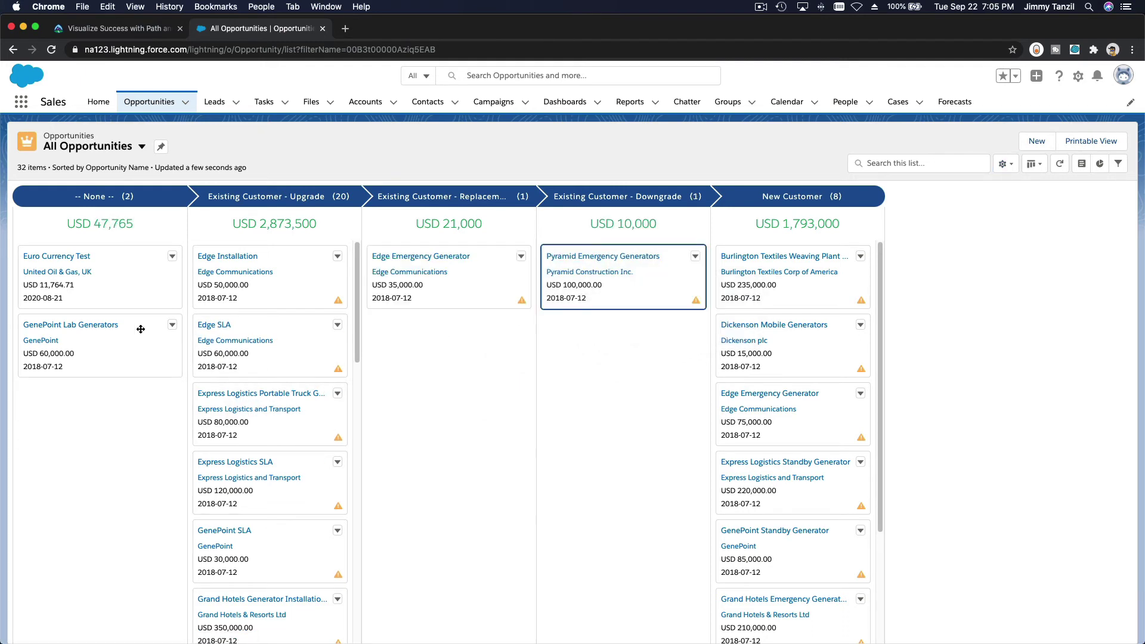
pyautogui.moveTo(85, 348); pyautogui.dragTo(447, 352)
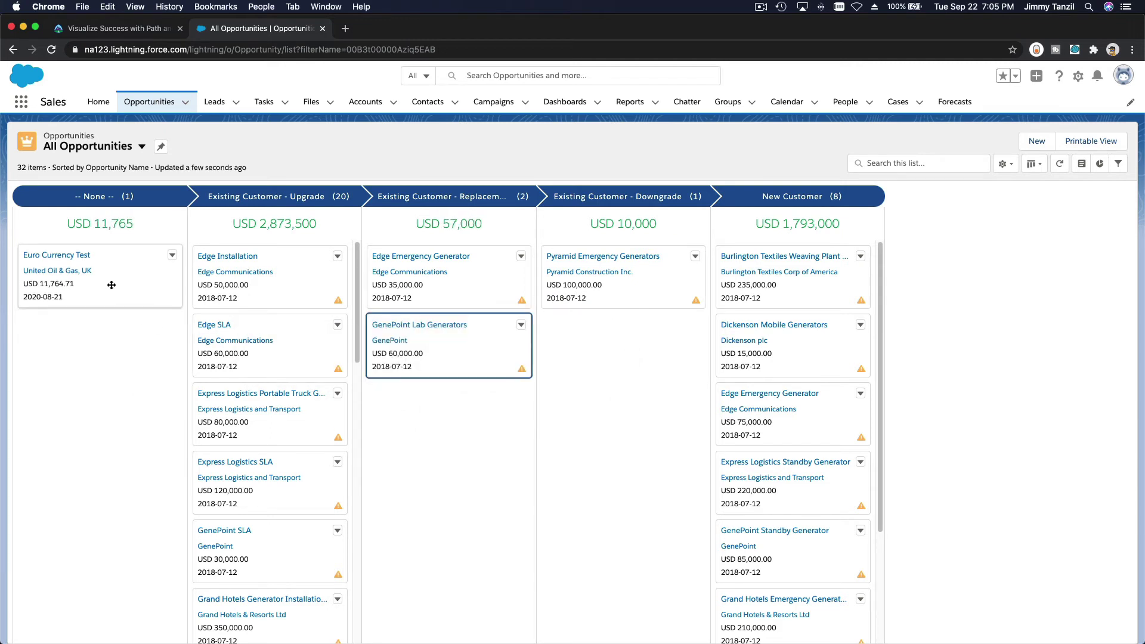
pyautogui.hscroll(1, 119, 295)
pyautogui.moveTo(112, 285); pyautogui.dragTo(653, 366)
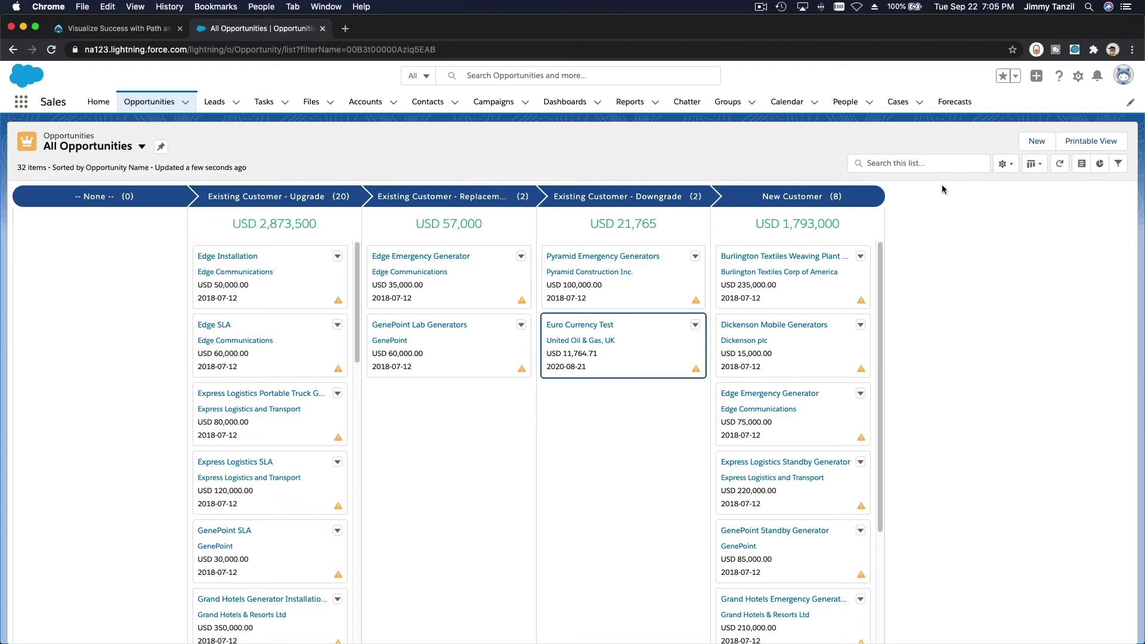
# Step: Return to the Trailhead unit and scroll down to its +100-point quiz
pyautogui.click(107, 28)
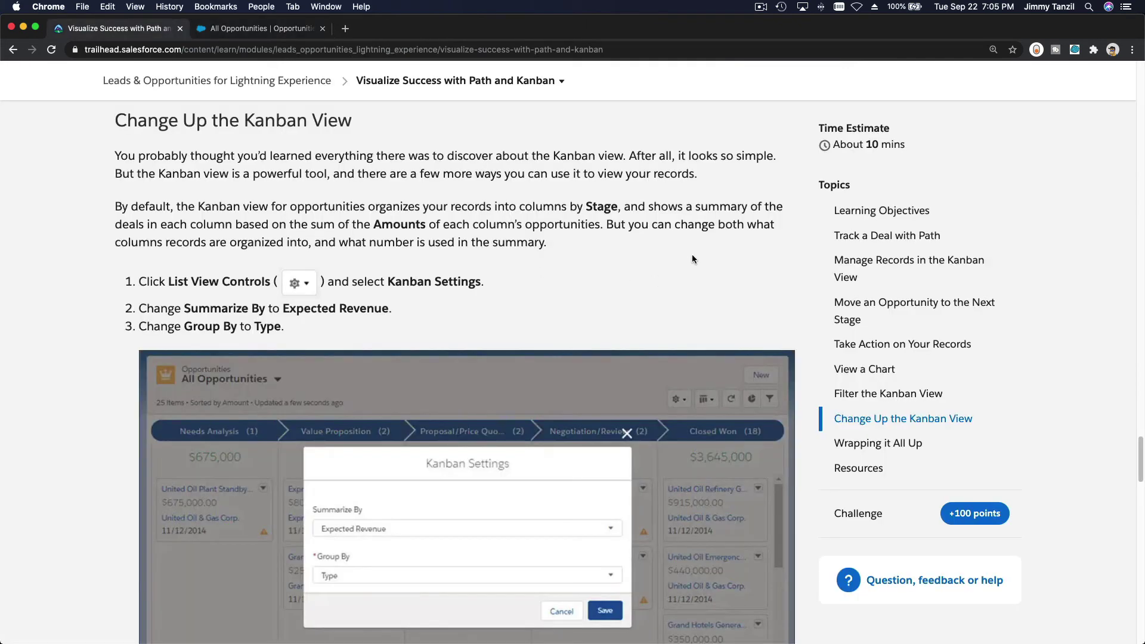
pyautogui.scroll(-8, 692, 259)
pyautogui.scroll(-12, 692, 259)
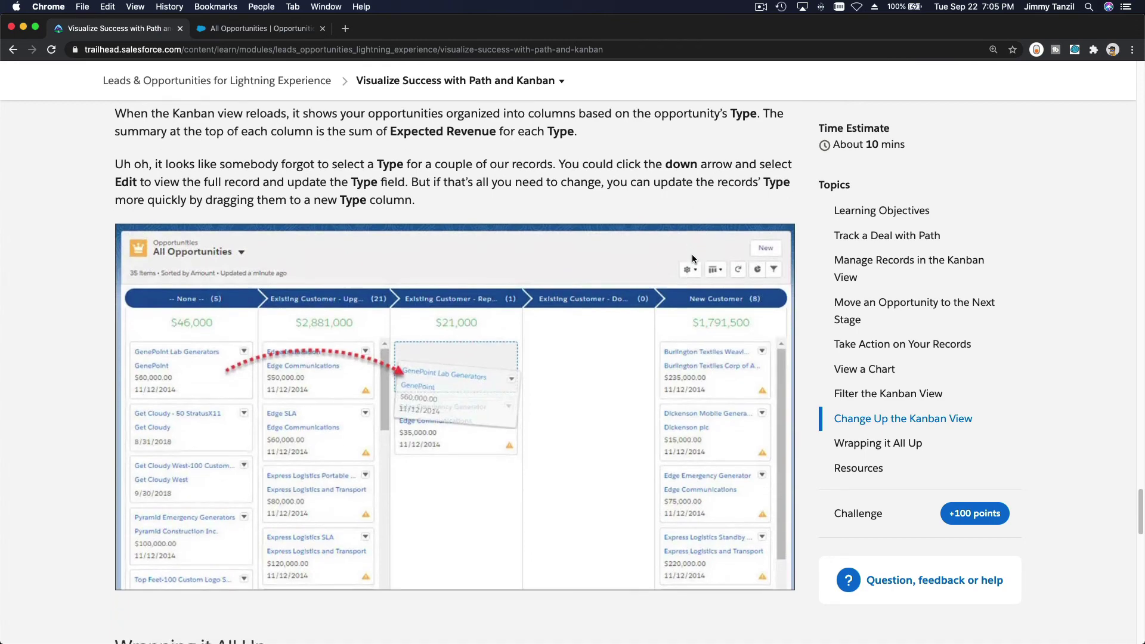
pyautogui.scroll(-3, 692, 259)
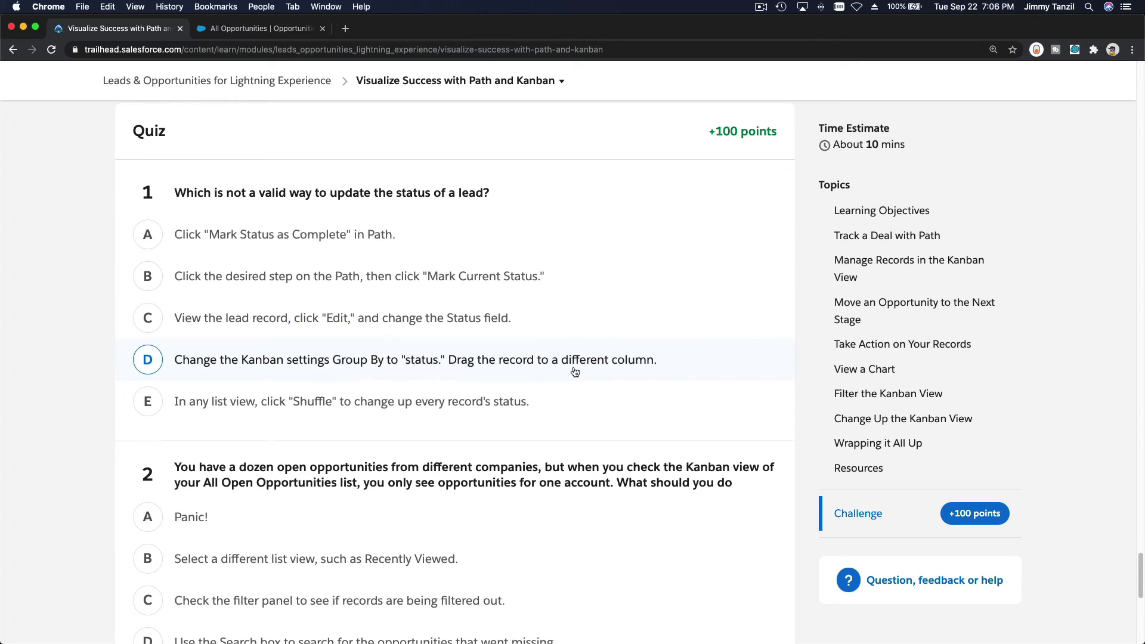
# Step: Answer the quiz with E for question 1 and C for question 2, then submit it
pyautogui.click(396, 410)
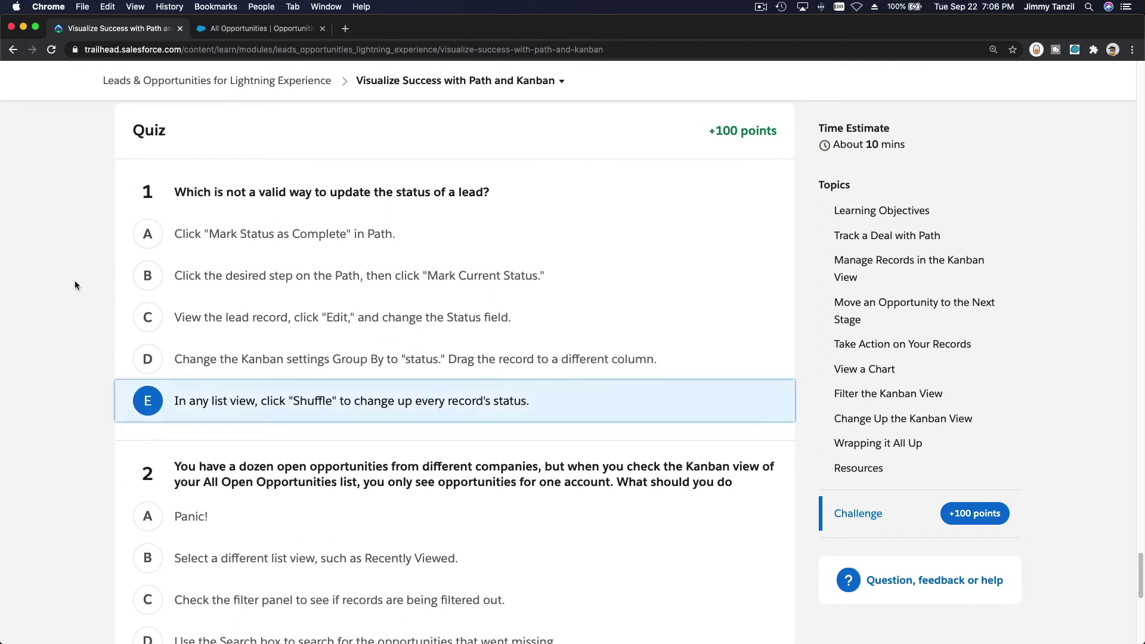
pyautogui.scroll(-3, 74, 284)
pyautogui.scroll(-2, 61, 374)
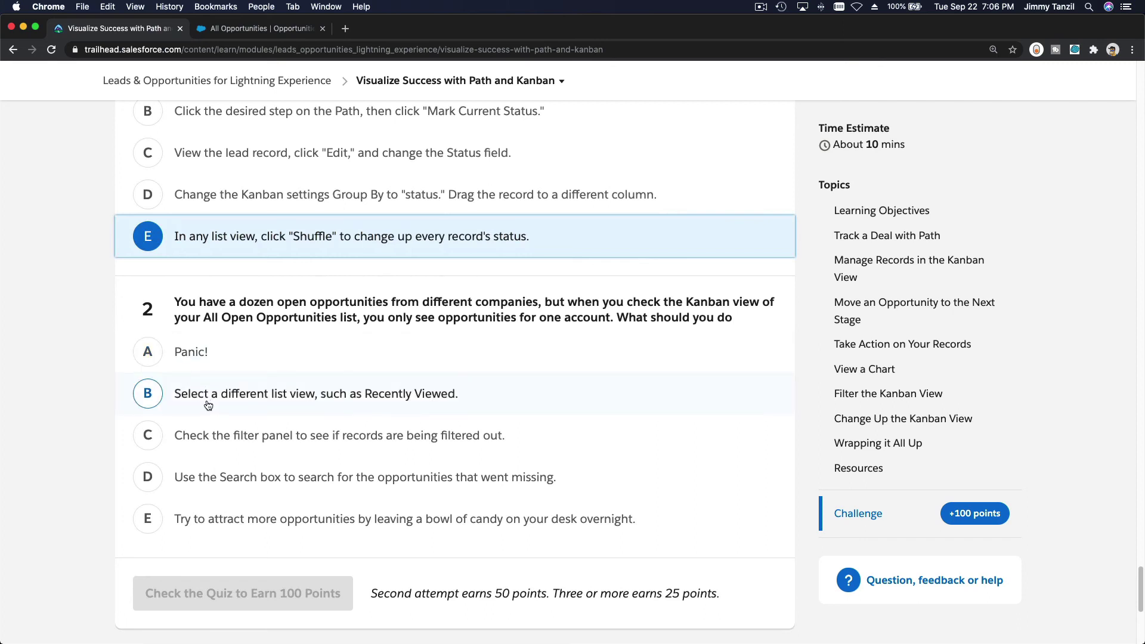
pyautogui.click(212, 440)
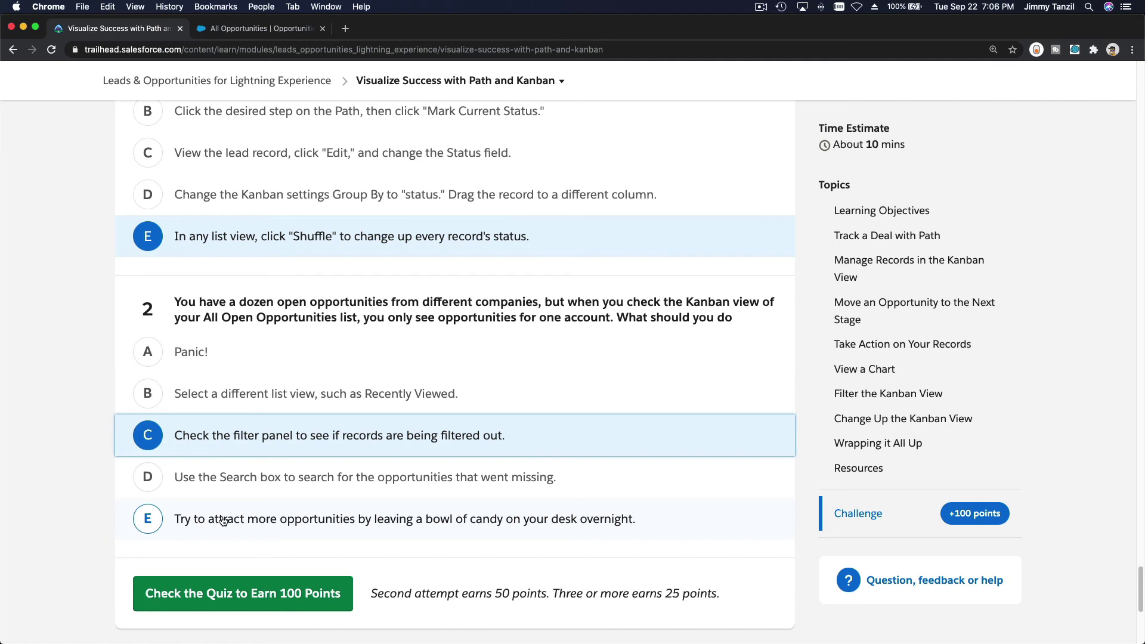
pyautogui.scroll(1, 73, 350)
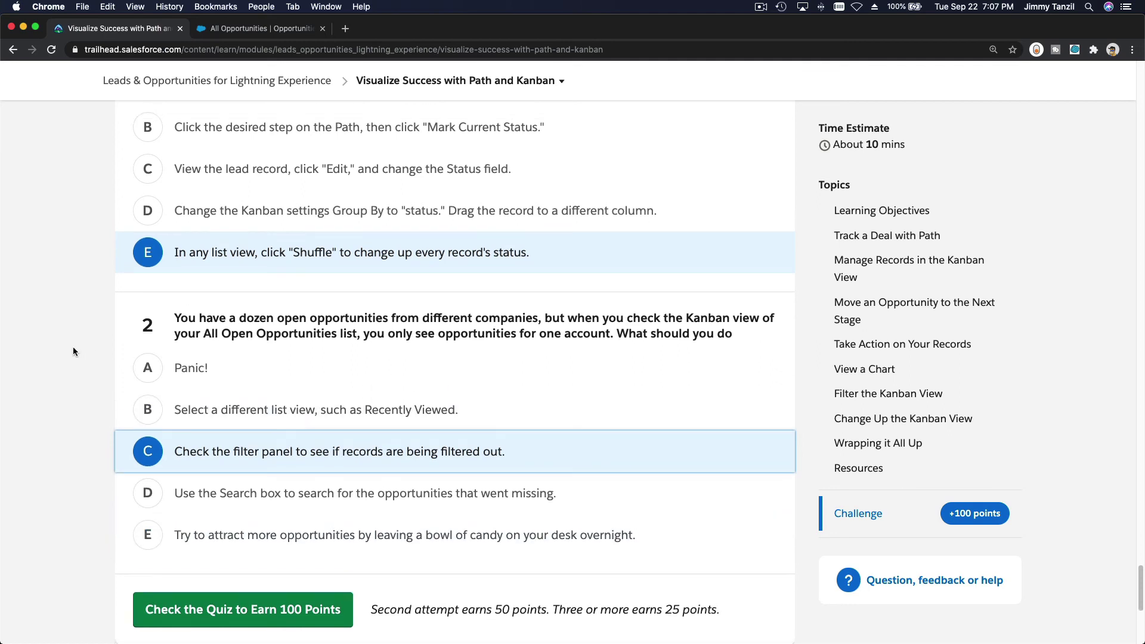
pyautogui.click(233, 608)
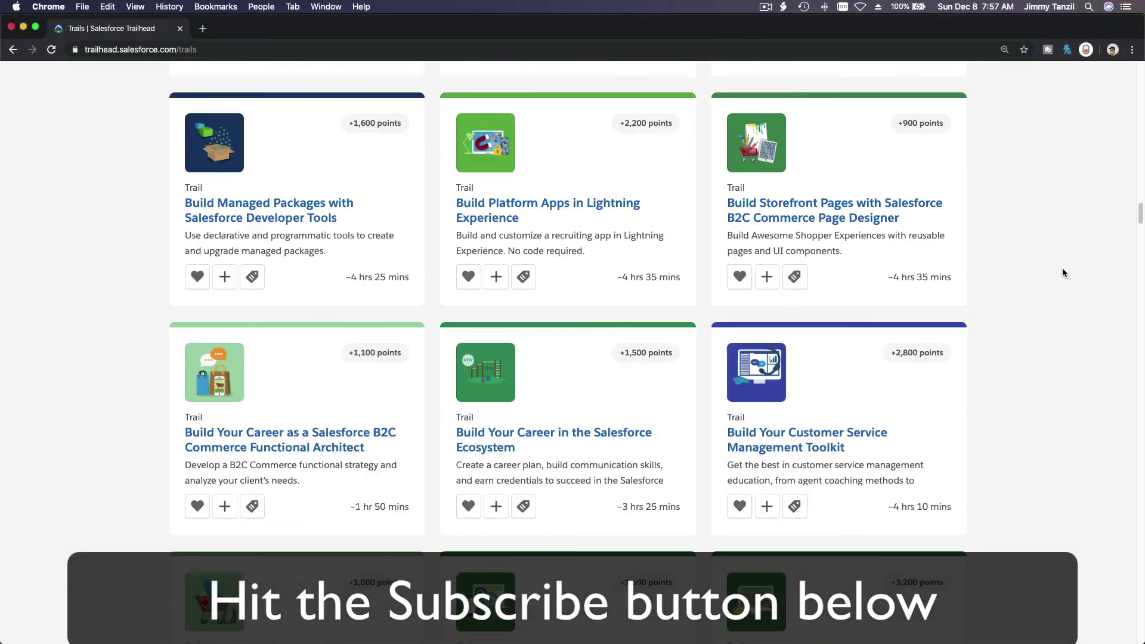
pyautogui.scroll(-10, 1062, 273)
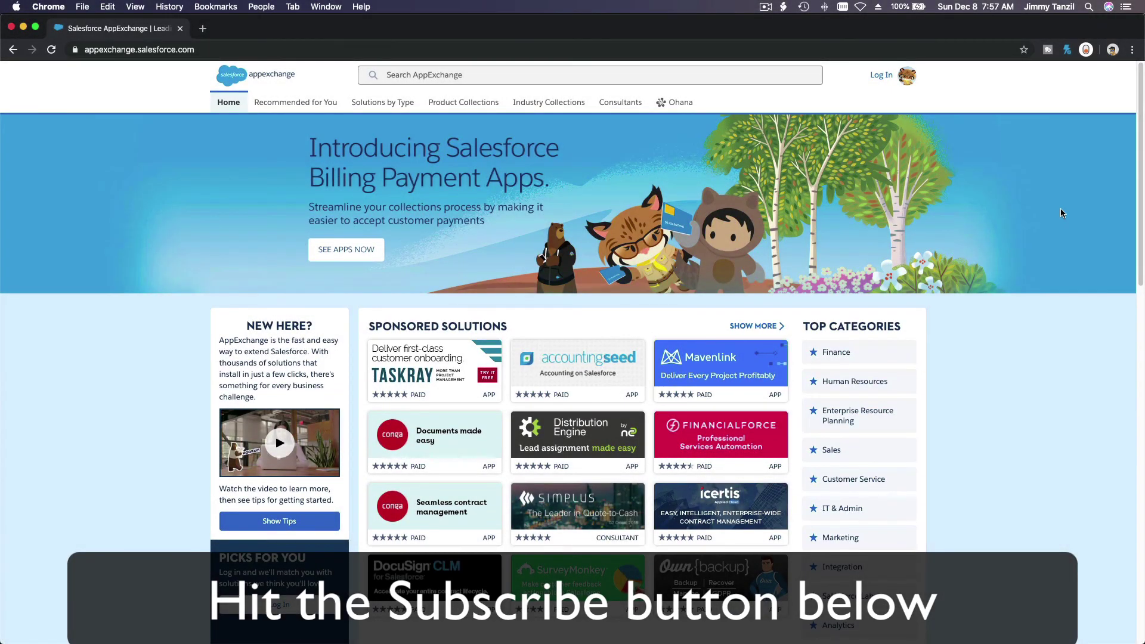
# Step: Scroll the AppExchange home page down to the 'Blaze your trail with AppExchange' section
pyautogui.scroll(-10, 1060, 212)
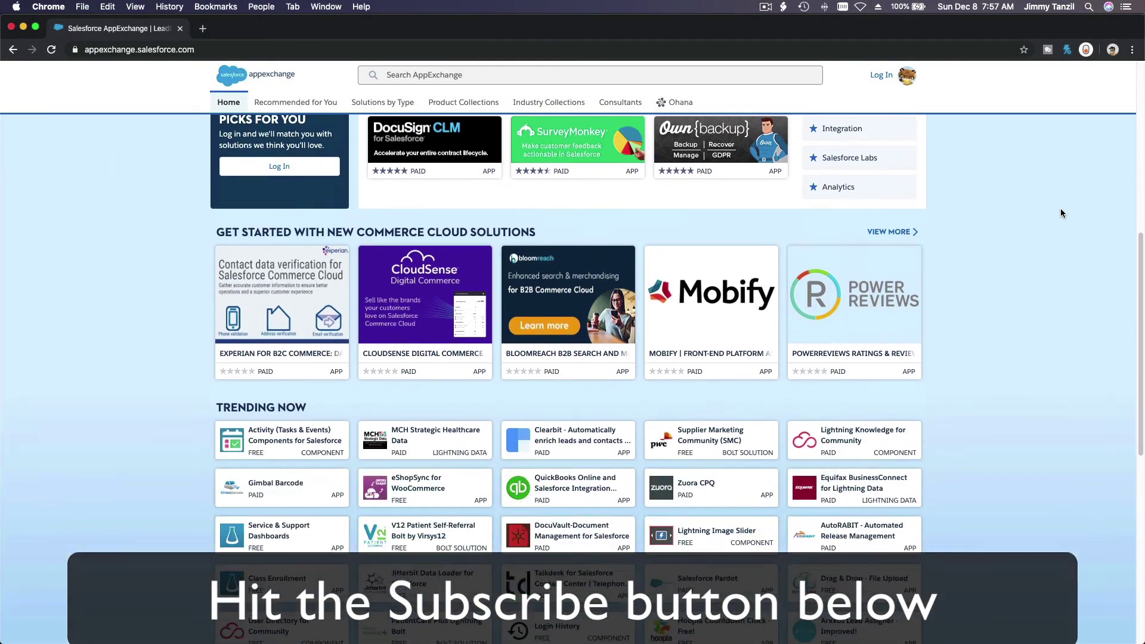
pyautogui.scroll(-5, 1061, 212)
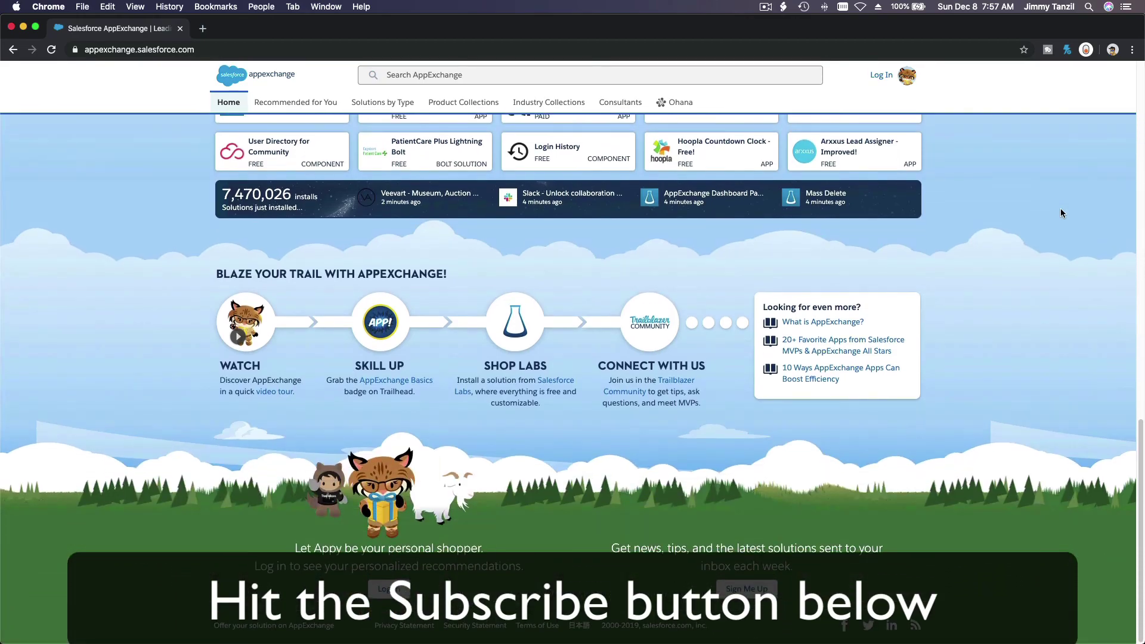